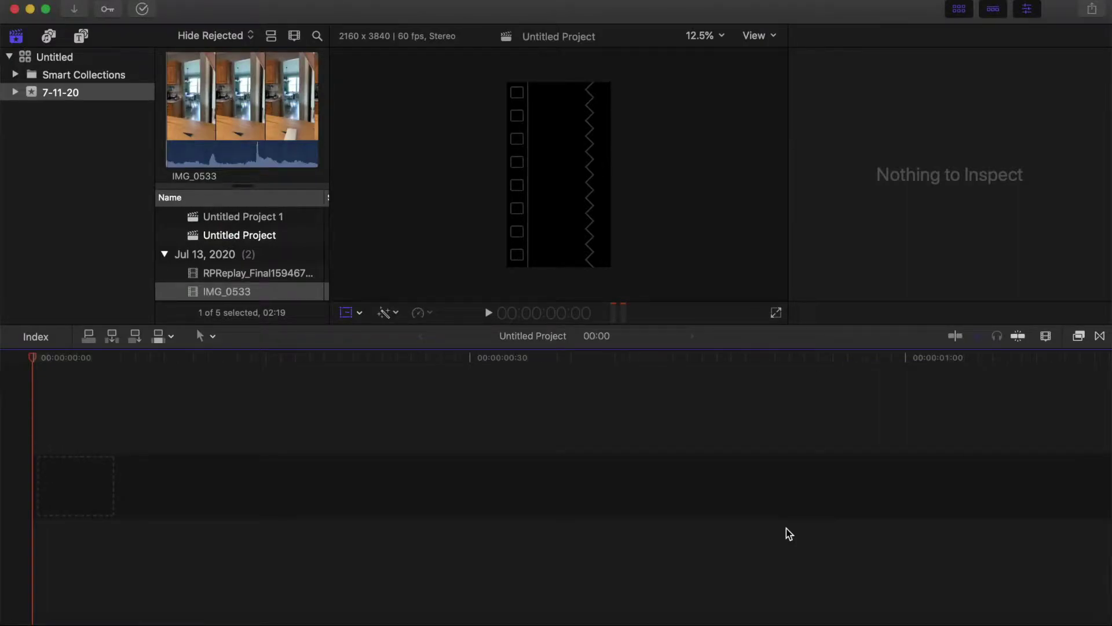
Step: Move the playhead into the empty project and open the Media Import window
left_click(787, 532)
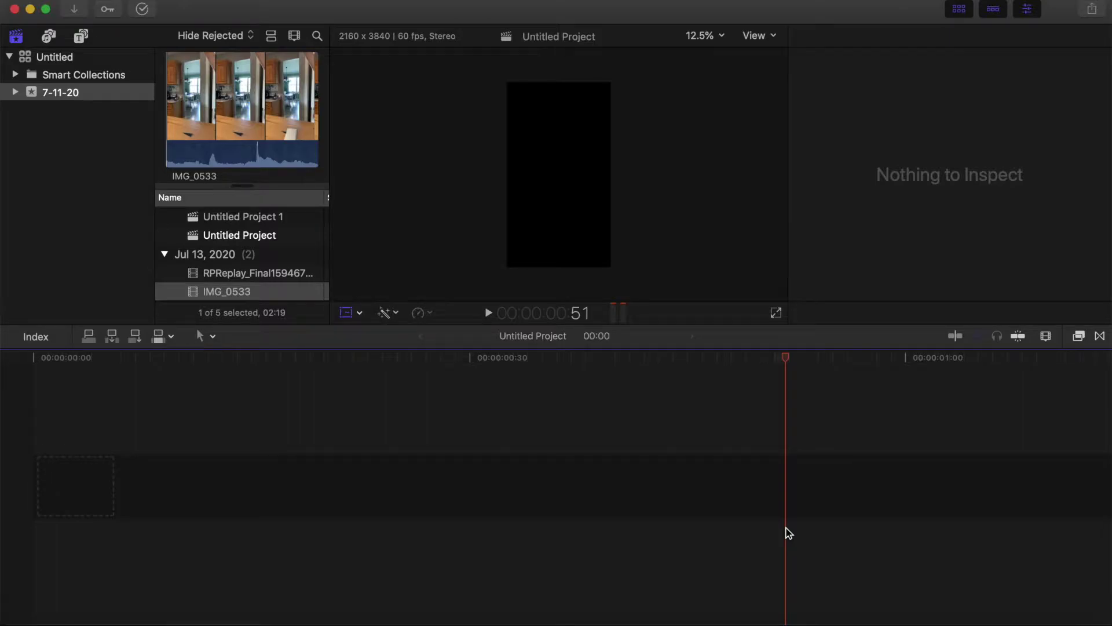
left_click(77, 10)
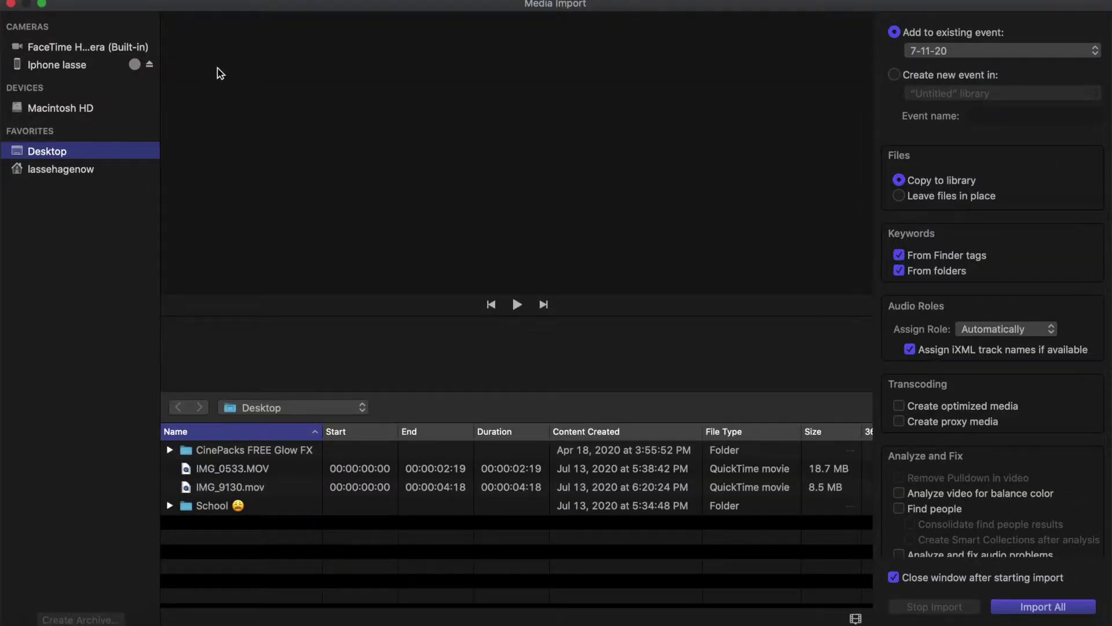
Step: Select IMG_9130.mov, preview it, and import it into the 7-11-20 event
left_click(316, 488)
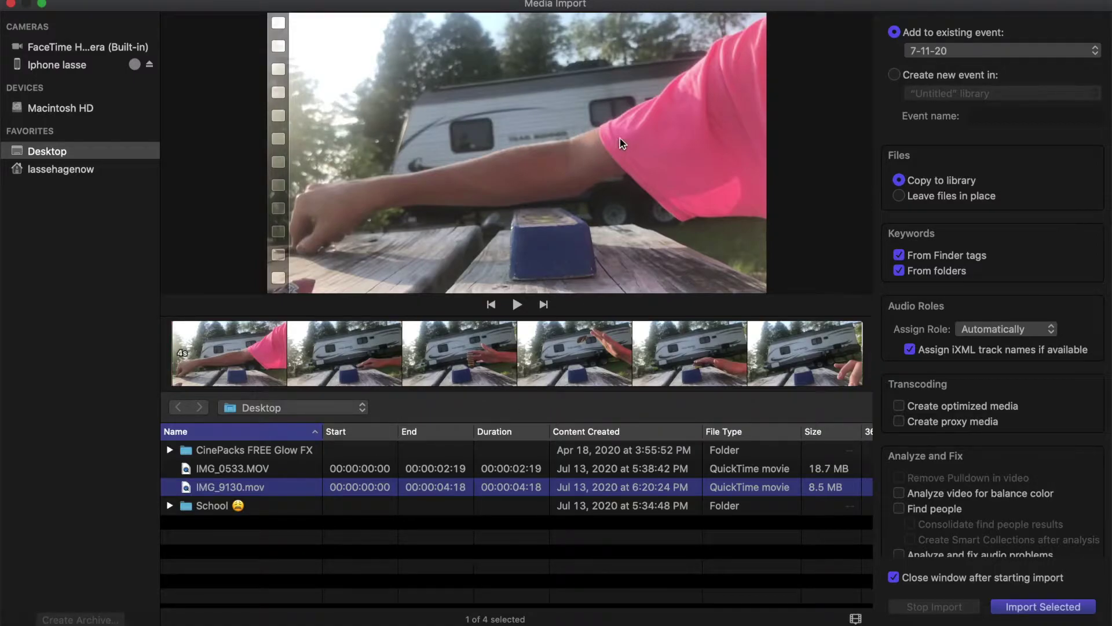
left_click(521, 157)
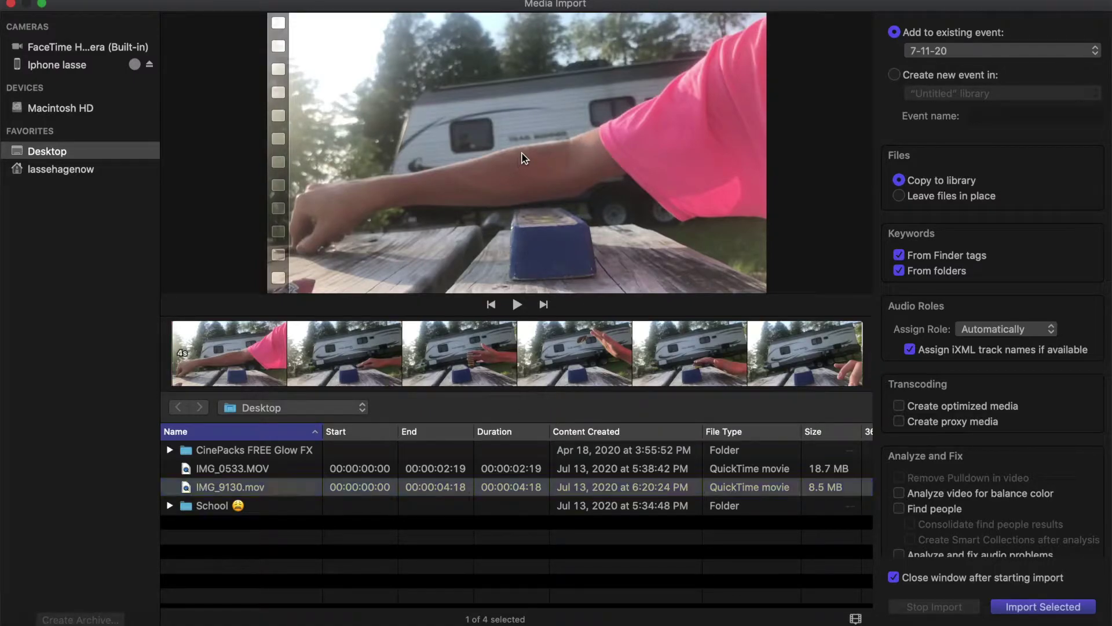
left_click(516, 305)
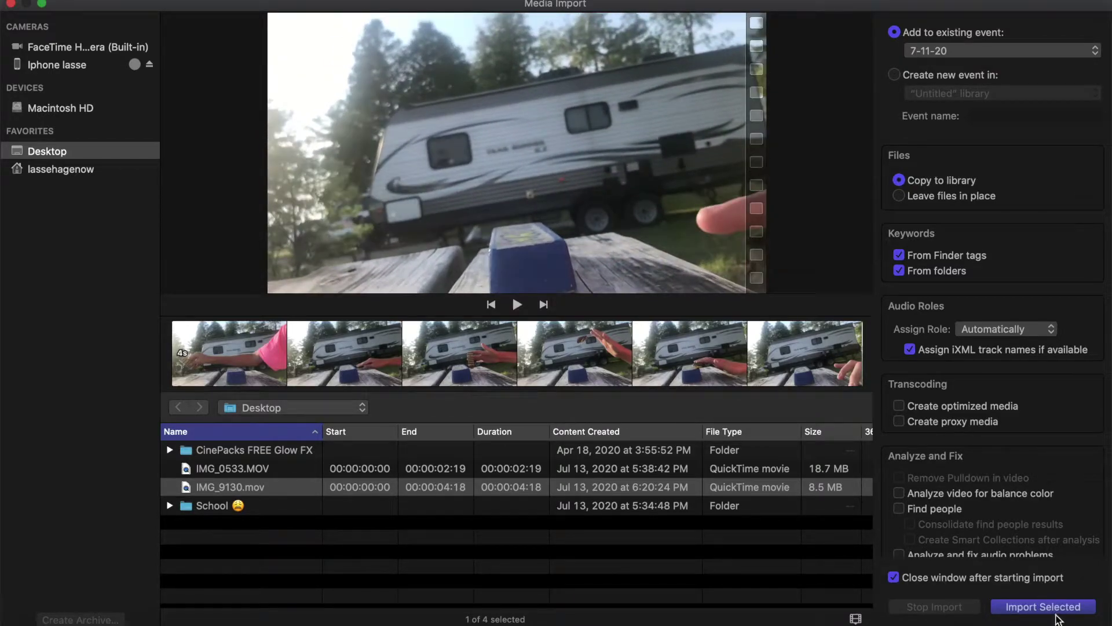
left_click(1056, 608)
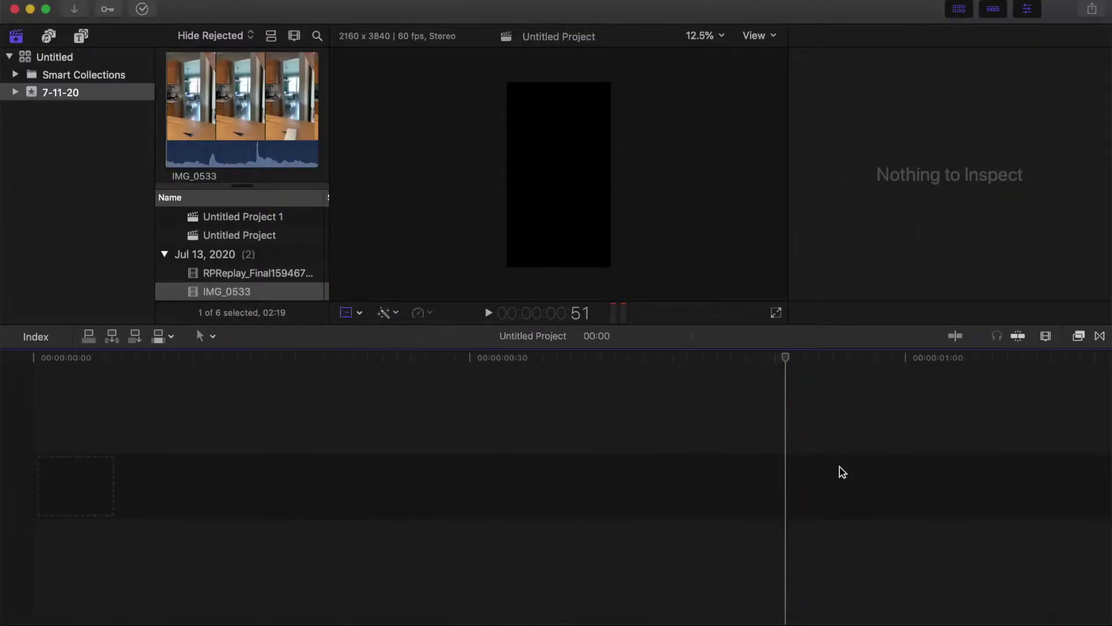
Step: Drag IMG_9130 into the timeline and accept the 1080p HD 30p project settings
left_click_drag(254, 297, 53, 486)
left_click(233, 292)
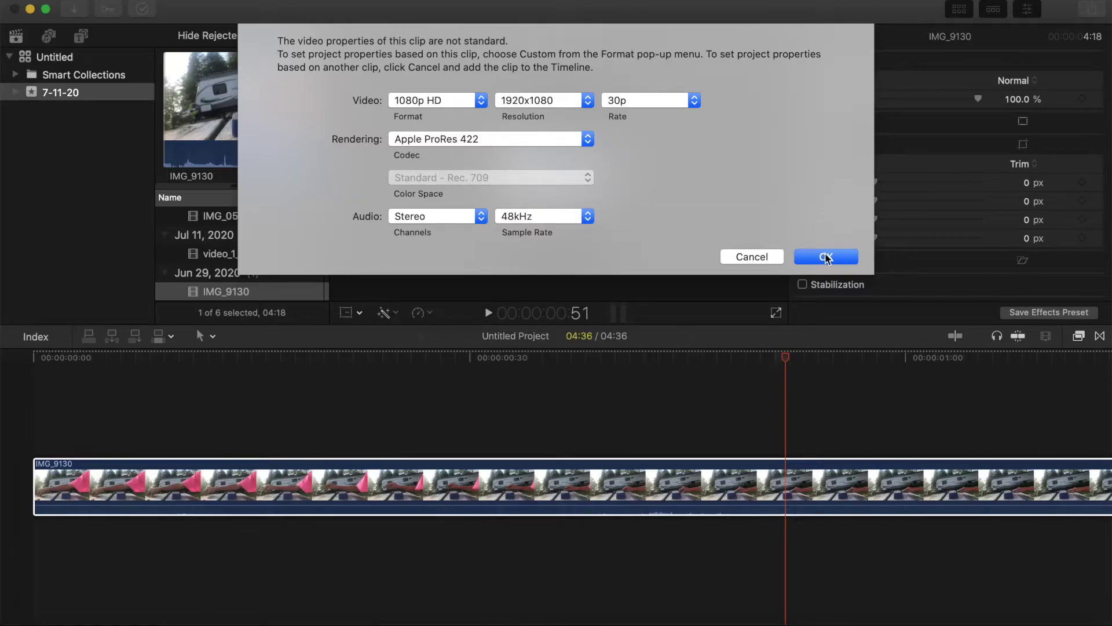
left_click(827, 257)
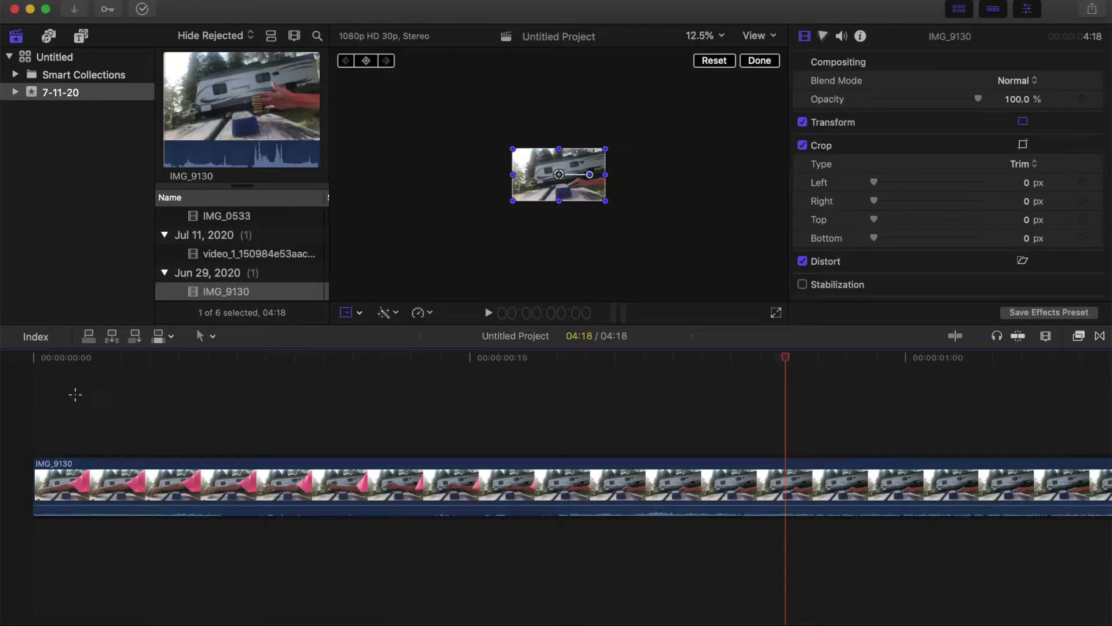
Step: Play the clip from the start, set the viewer zoom to 150% then 50%, and hide transform handles
left_click(75, 395)
key("space")
key("space")
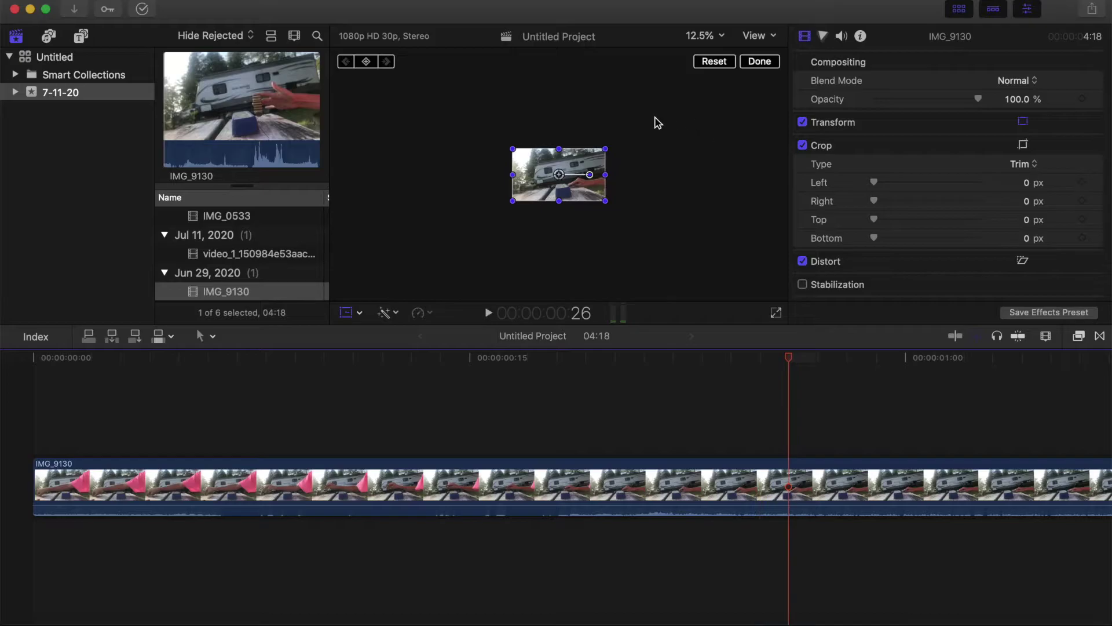
left_click(704, 36)
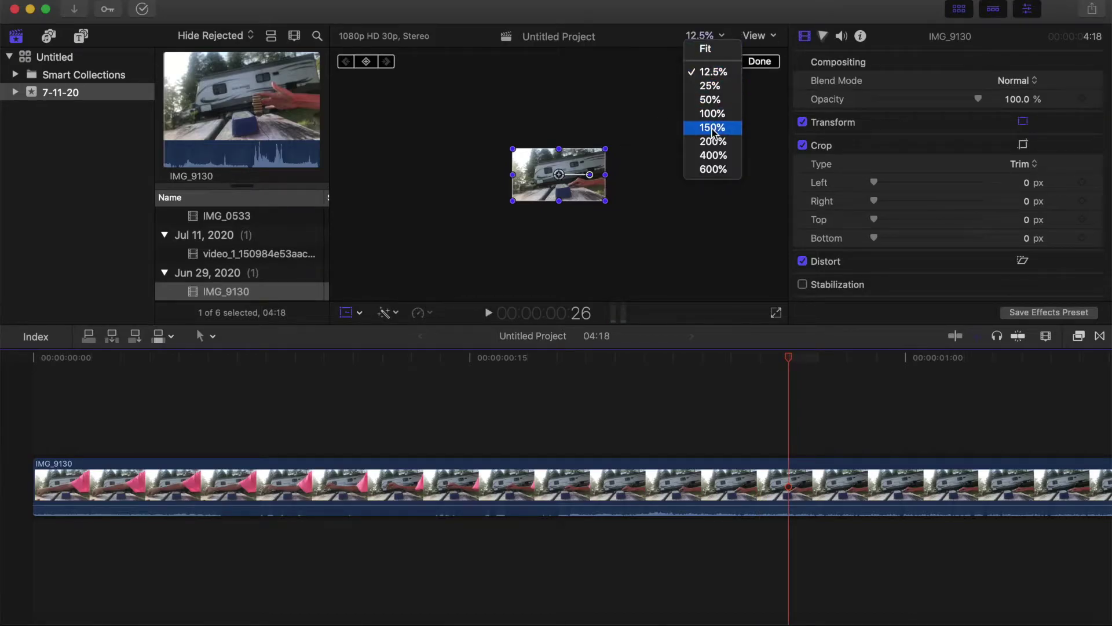
left_click(718, 127)
left_click(713, 38)
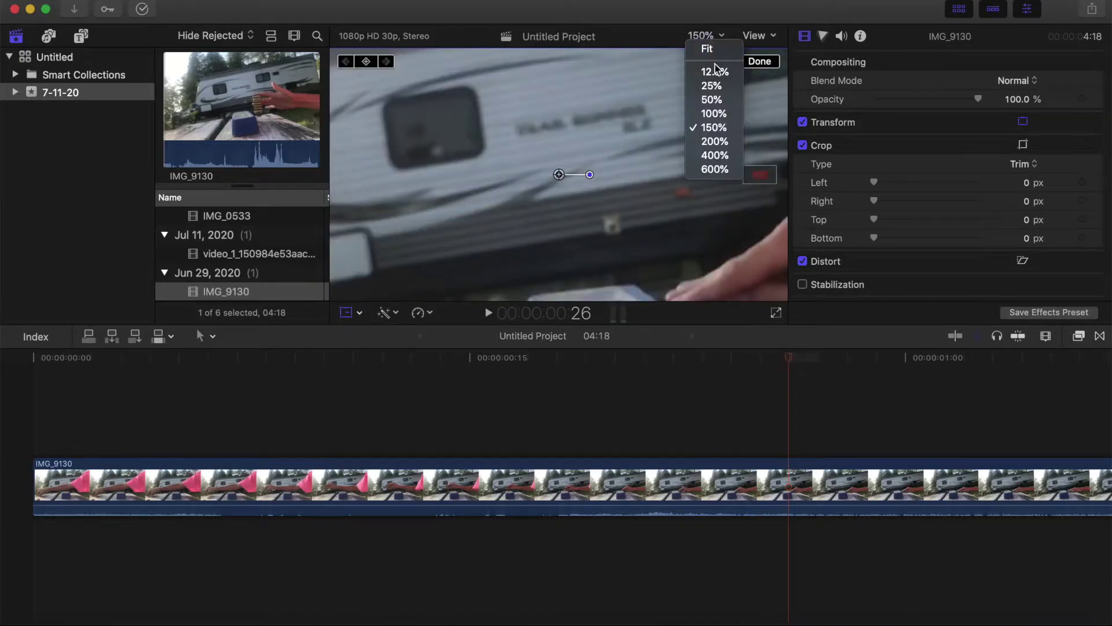
left_click(722, 102)
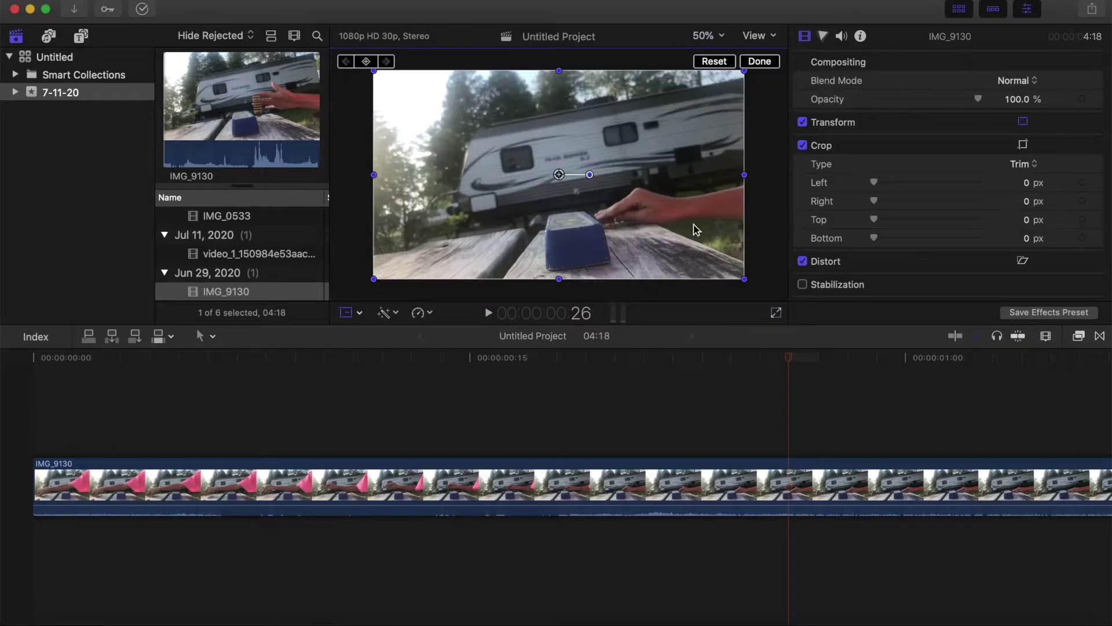
left_click(348, 314)
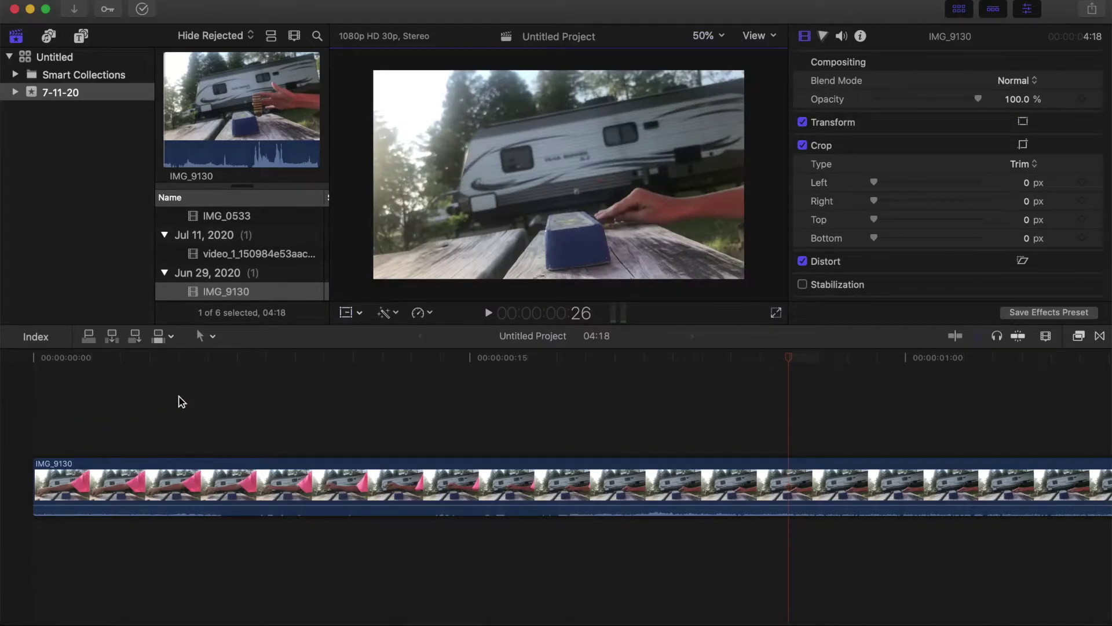
Step: Watch the trick, step back frame by frame, and blade the clip at 1:24
key("space")
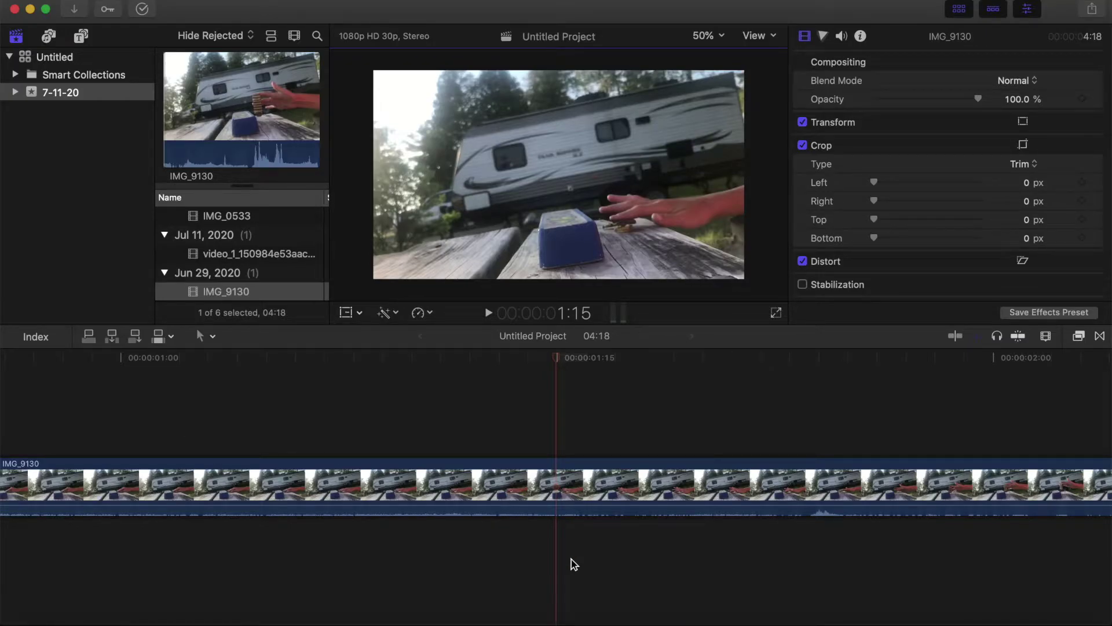
key("space")
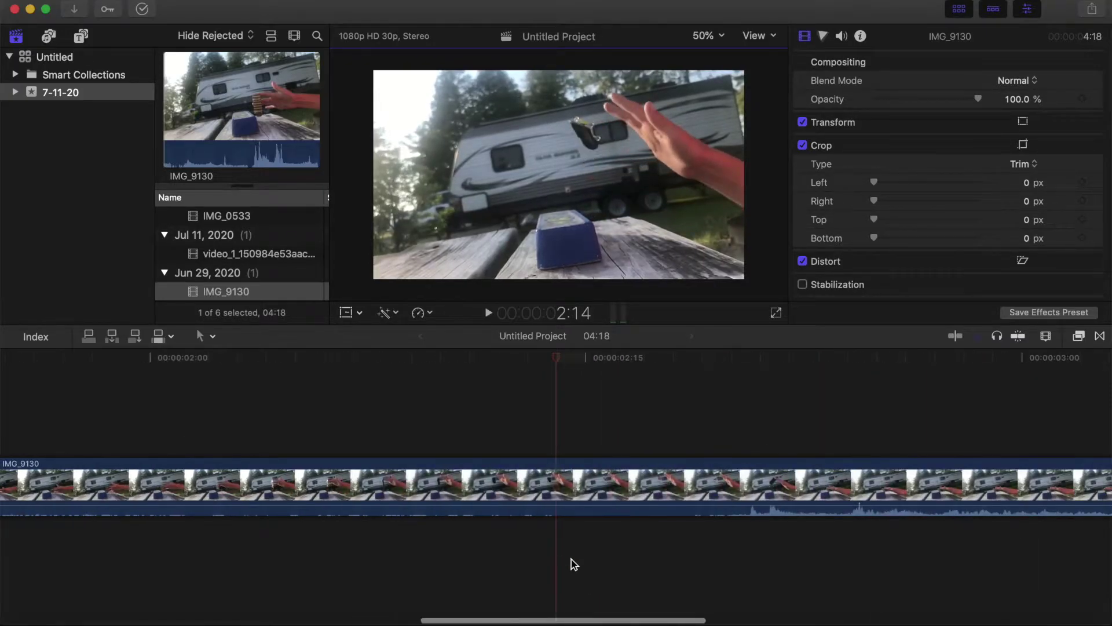
key("Left")
key("Left")
key("Left")
key("Left")
key("Left")
key("Left")
key("Left")
key("Left")
key("Left")
key("Left")
key("Left")
key("Left")
key("Left")
key("Left")
key("Left")
key("Left")
key("Left")
key("Left")
key("Left")
key("Left")
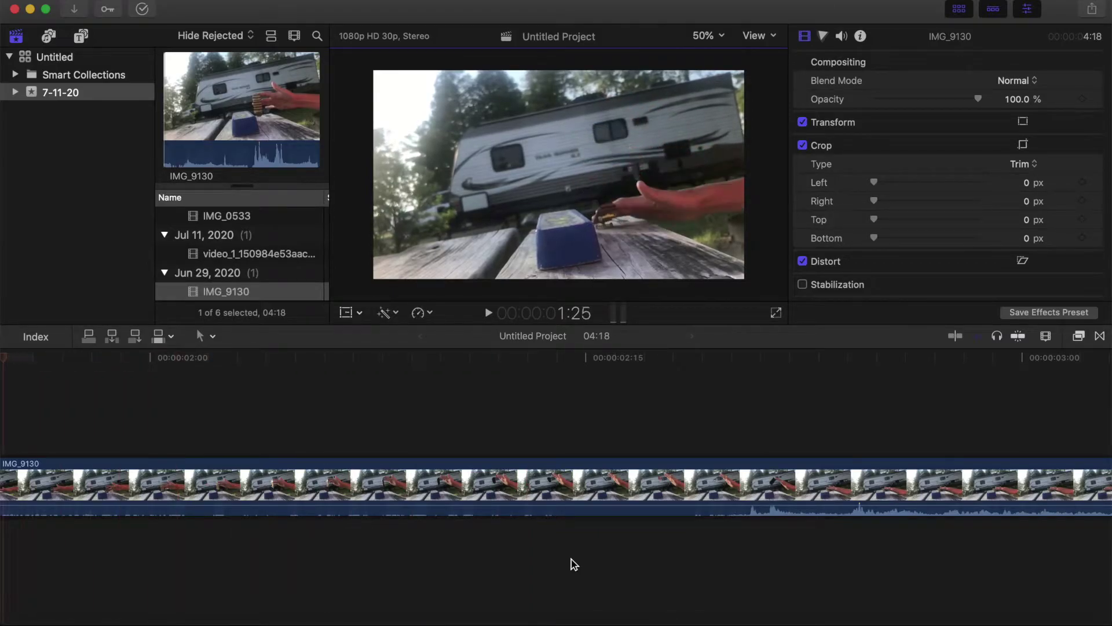
key("Left")
key("Left")
key("Left")
key("Left")
key("Left")
key("Left")
key("Left")
key("Left")
key("Left")
key("Left")
key("Left")
key("Left")
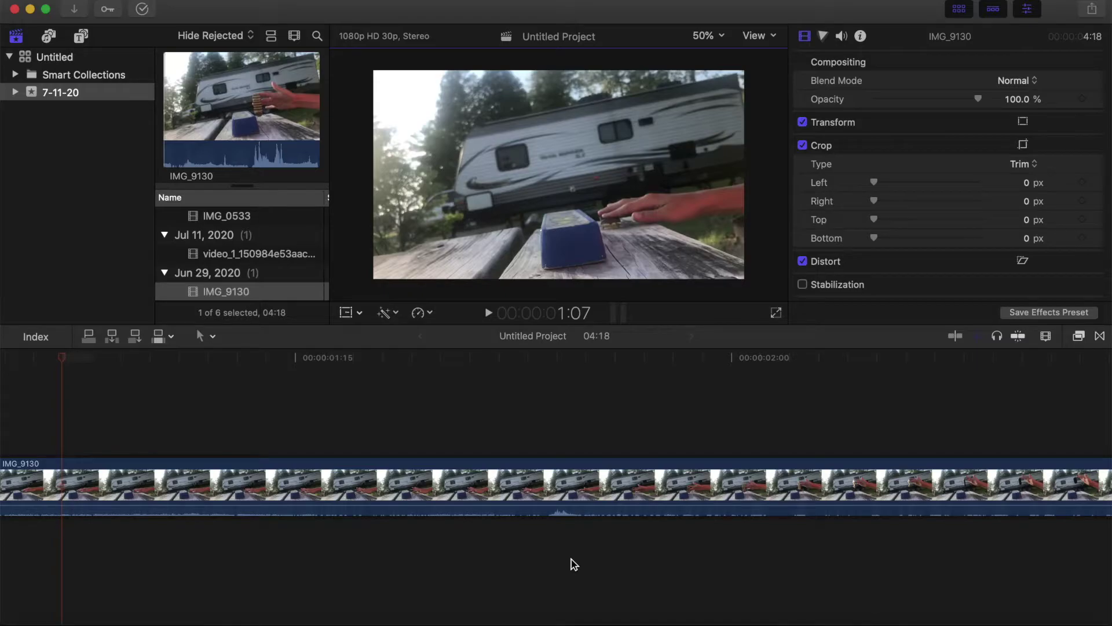
left_click(572, 560)
key("super+b")
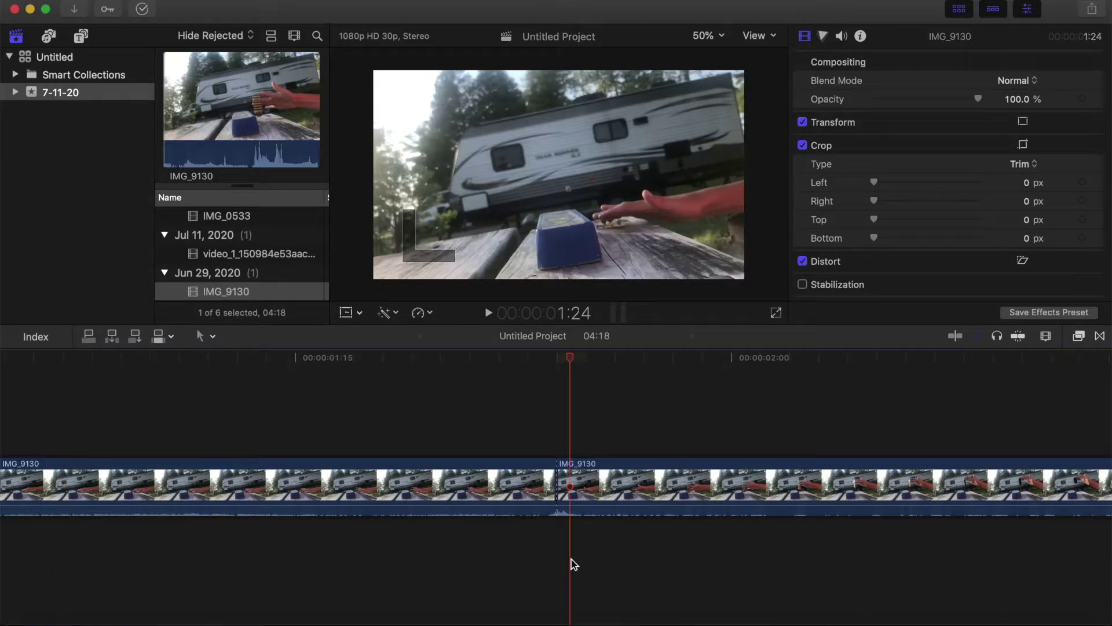
Step: Step forward through the trick and cut the clip again at 3:23
key("Right")
key("Right")
key("Right")
key("Right")
key("Right")
key("Right")
key("Right")
key("Right")
key("Right")
key("Right")
key("Right")
key("Right")
key("Right")
key("Right")
key("Right")
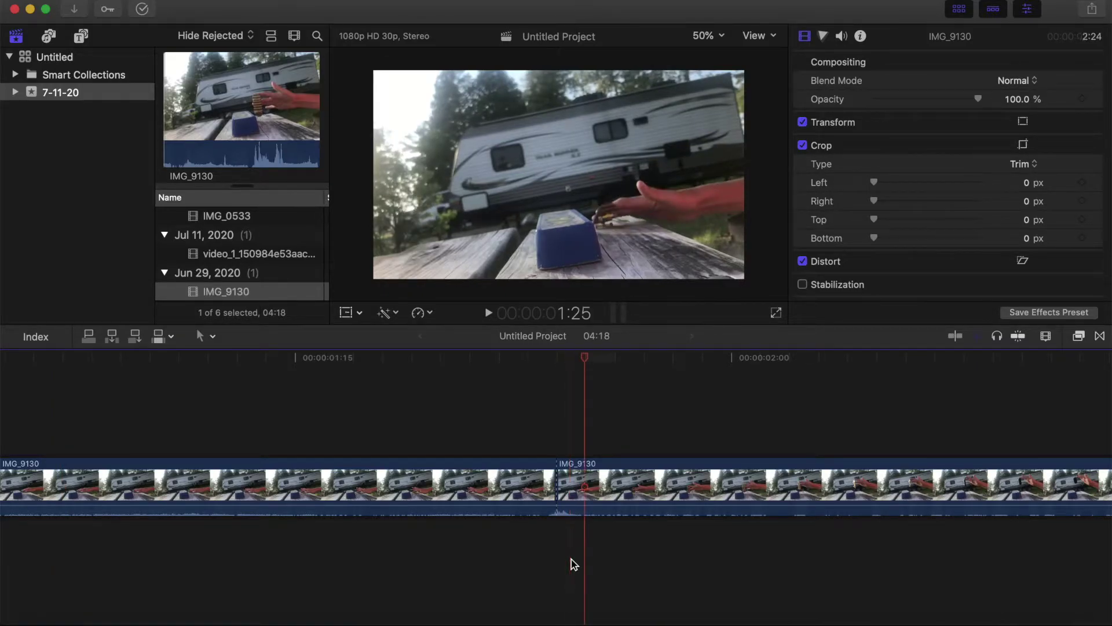
key("Right")
key("Right")
key("Right")
key("Right")
key("Right")
key("Right")
key("Right")
key("Right")
key("Right")
key("Right")
key("Right")
key("Right")
key("Right")
key("Right")
key("Right")
key("Right")
key("Right")
key("Right")
key("Right")
key("Right")
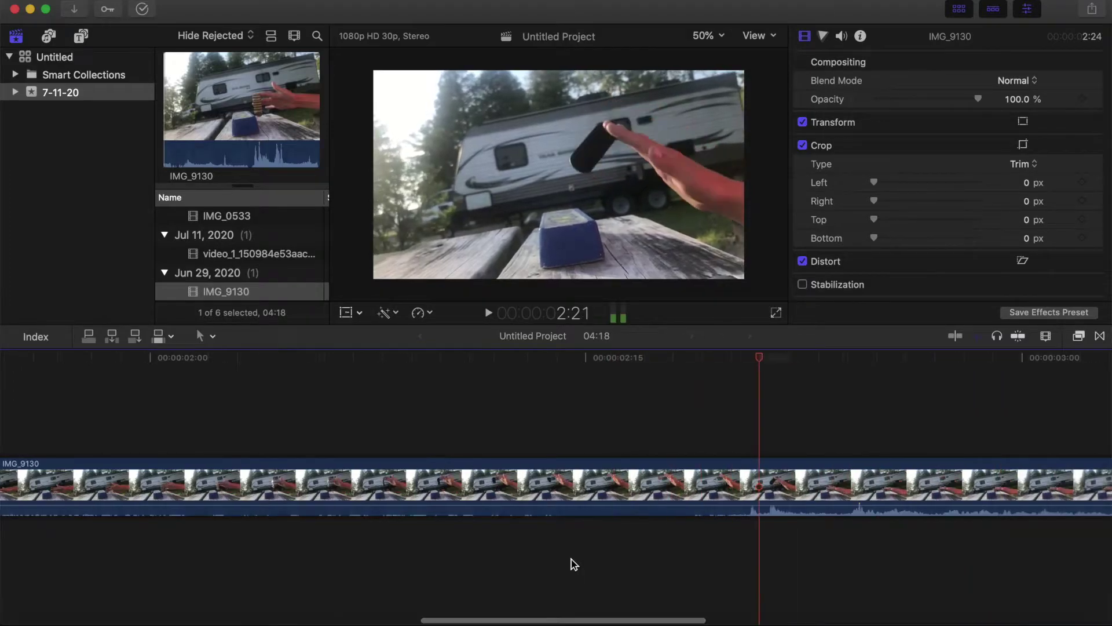
key("Right")
key("Right")
key("Right")
key("Right")
key("Right")
key("Right")
key("Right")
key("Right")
key("Right")
key("Right")
key("Right")
key("Right")
key("Right")
key("Right")
key("Right")
key("Right")
key("Right")
key("Right")
key("Right")
key("Right")
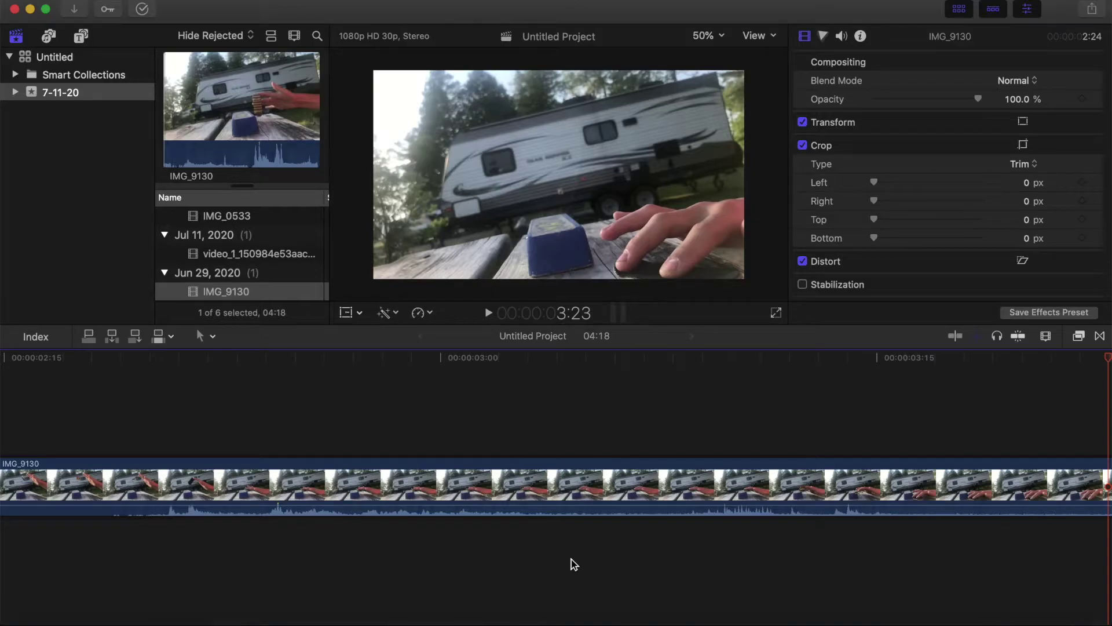
key("l")
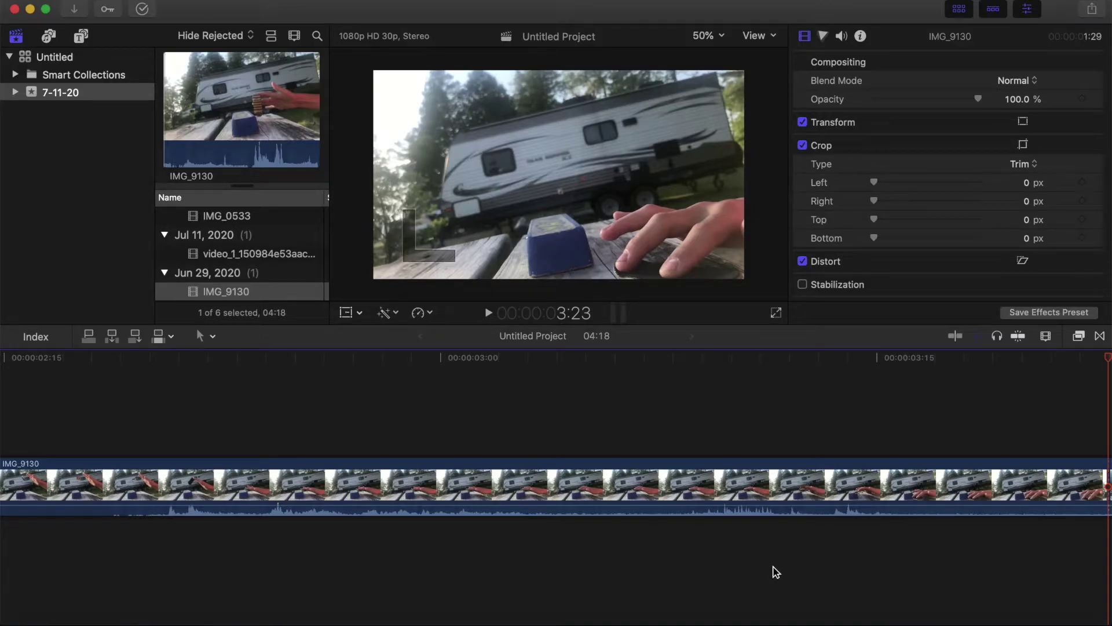
Step: Zoom the timeline out, copy and paste the middle clip, then delete the misplaced copy
scroll(445, 517, "left", 10)
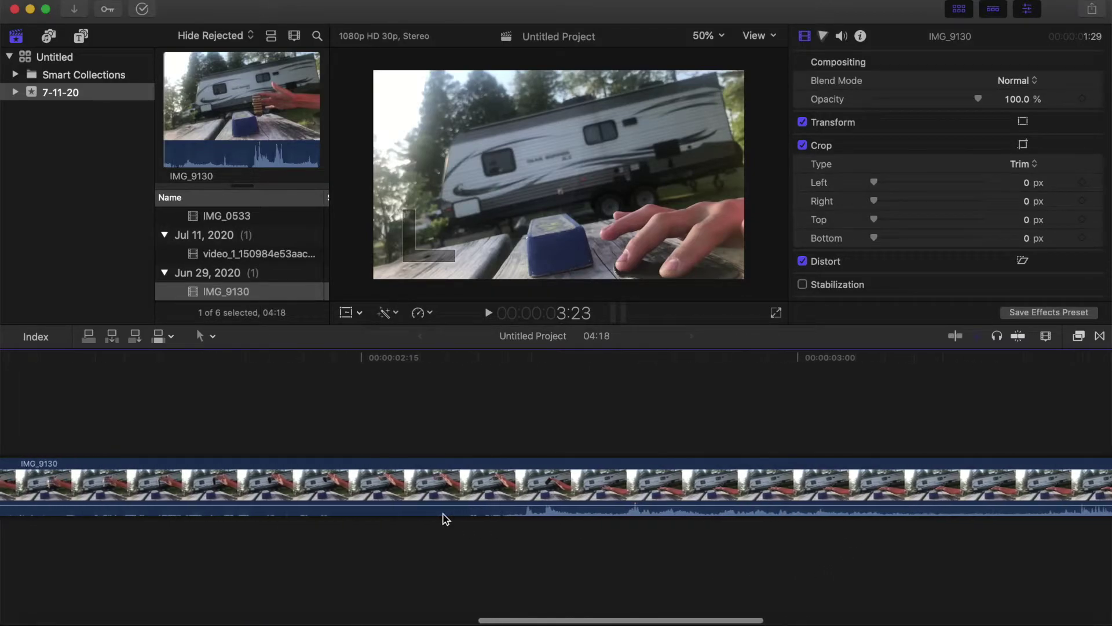
key("super+minus")
key("super+minus")
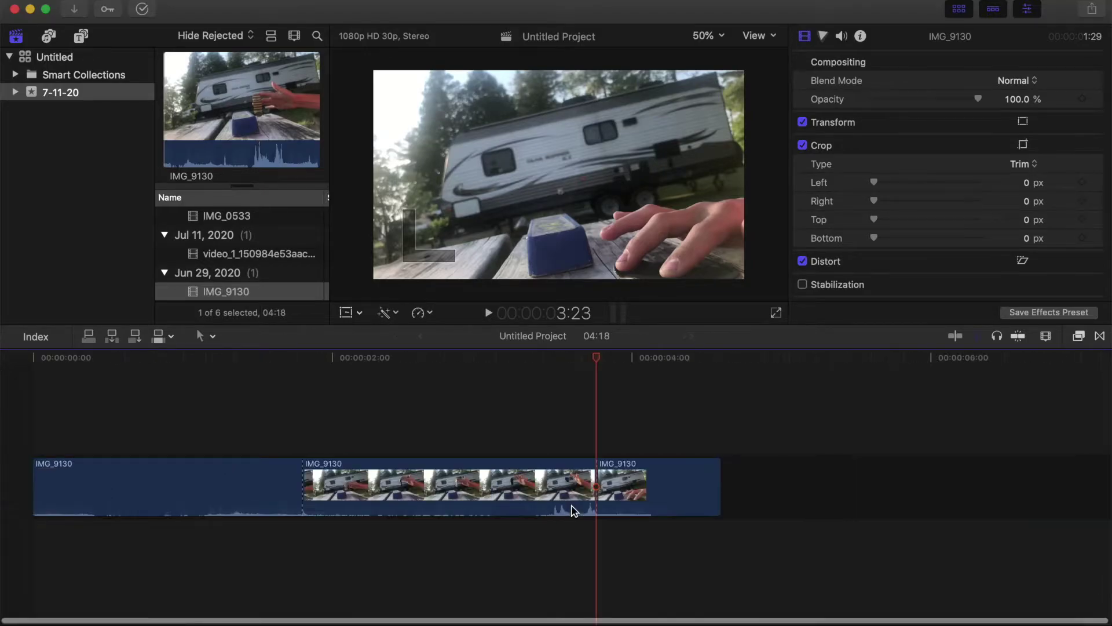
left_click(421, 501)
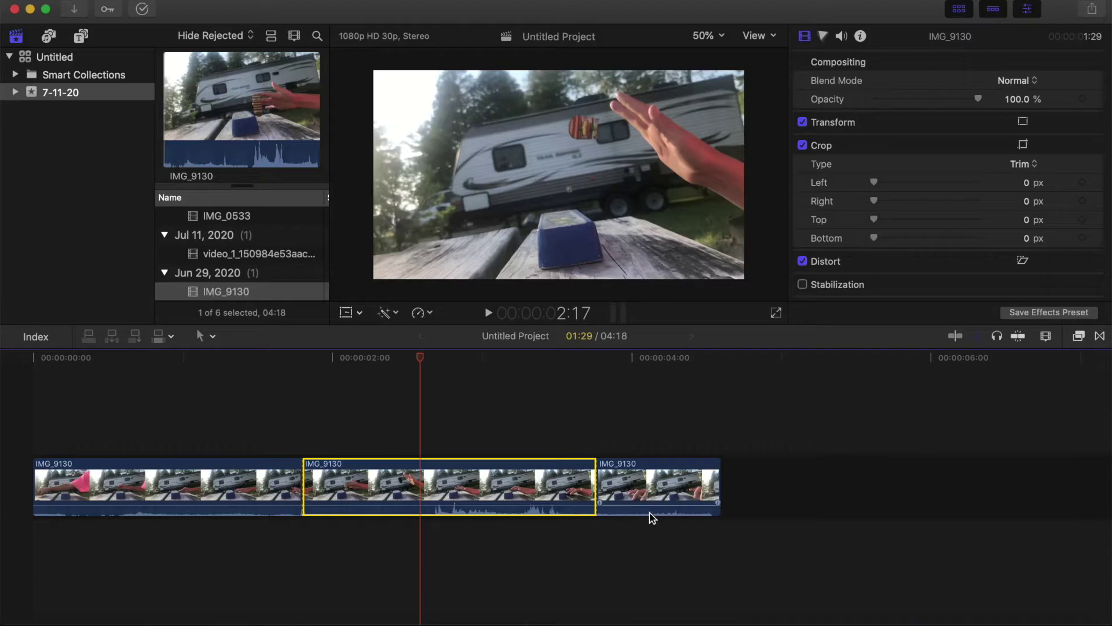
key("super+v")
left_click_drag(779, 475, 653, 442)
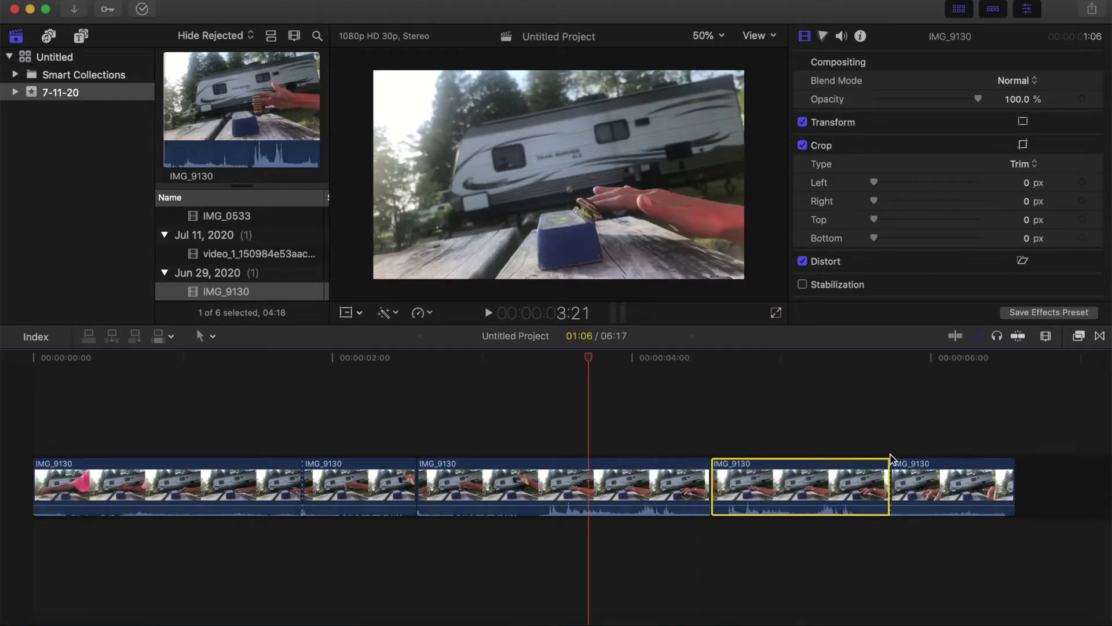
key("BackSpace")
Step: Paste the copy again and connect it above the middle clip as an overlay, playhead at 2:17
left_click(836, 454)
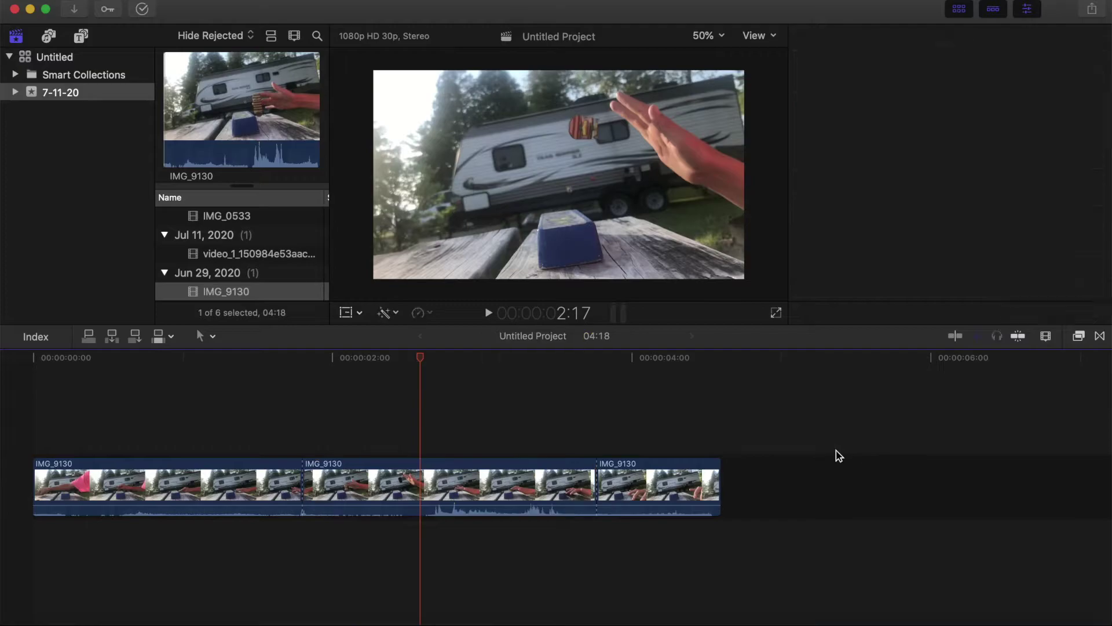
key("super+v")
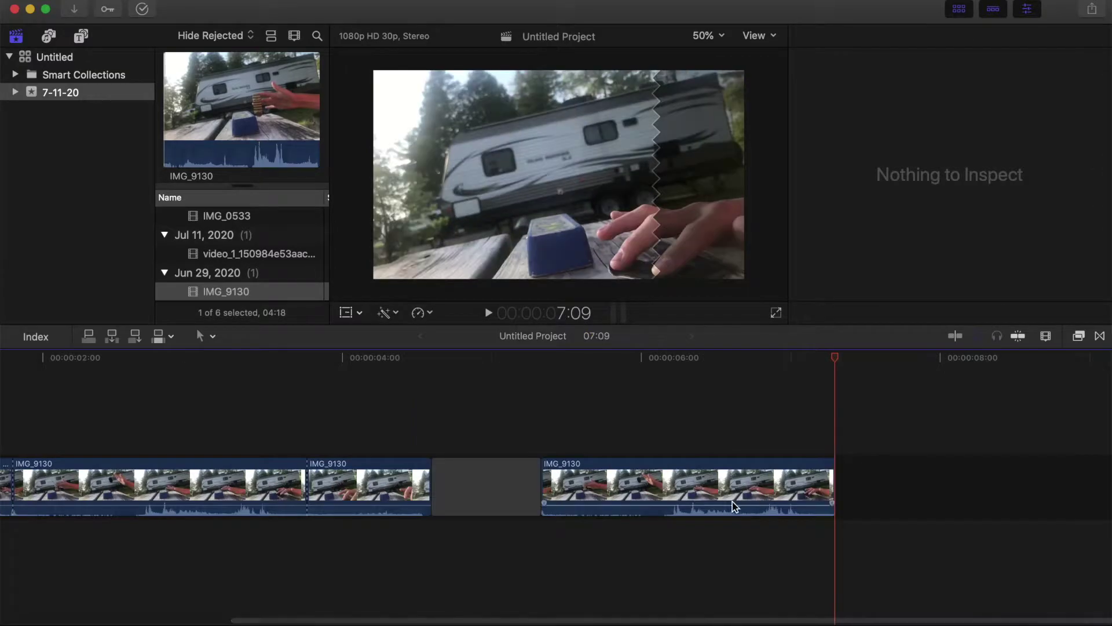
scroll(767, 475, "left", 2)
left_click_drag(767, 475, 259, 416)
left_click(204, 383)
key("shift+t")
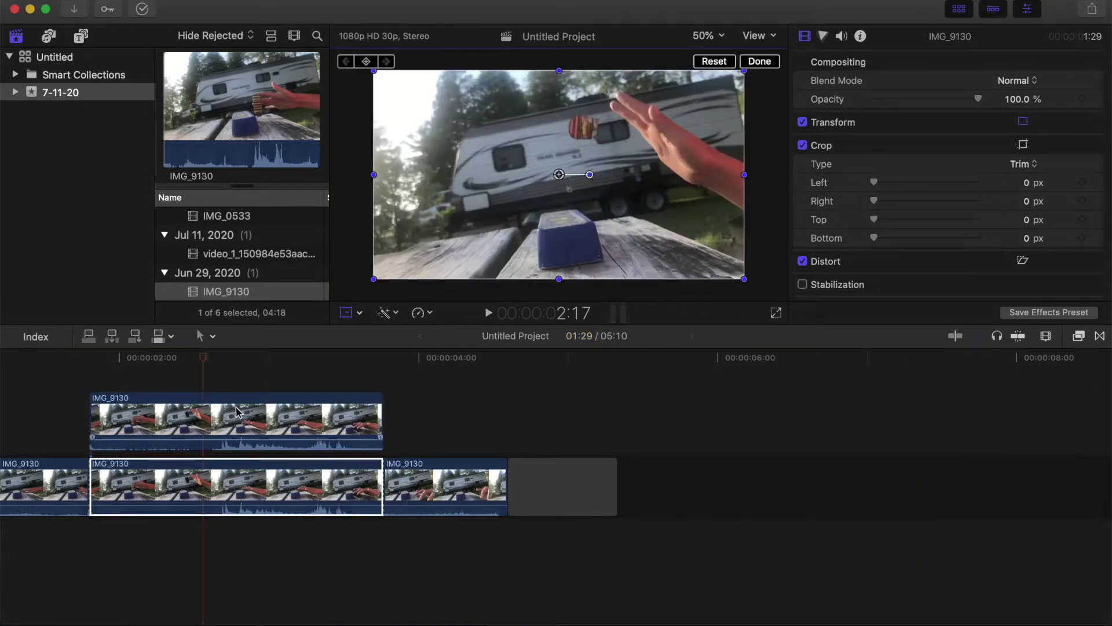
Step: Select the overlay clip, nudge it slightly earlier, and enable the on-screen Transform control
left_click(258, 416)
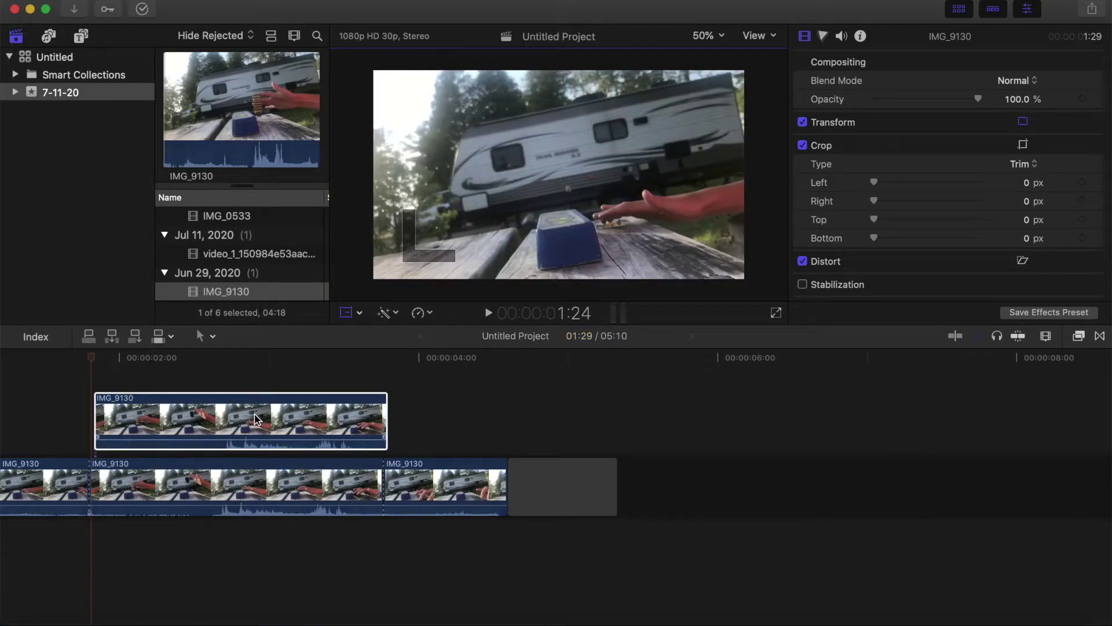
left_click_drag(257, 419, 248, 416)
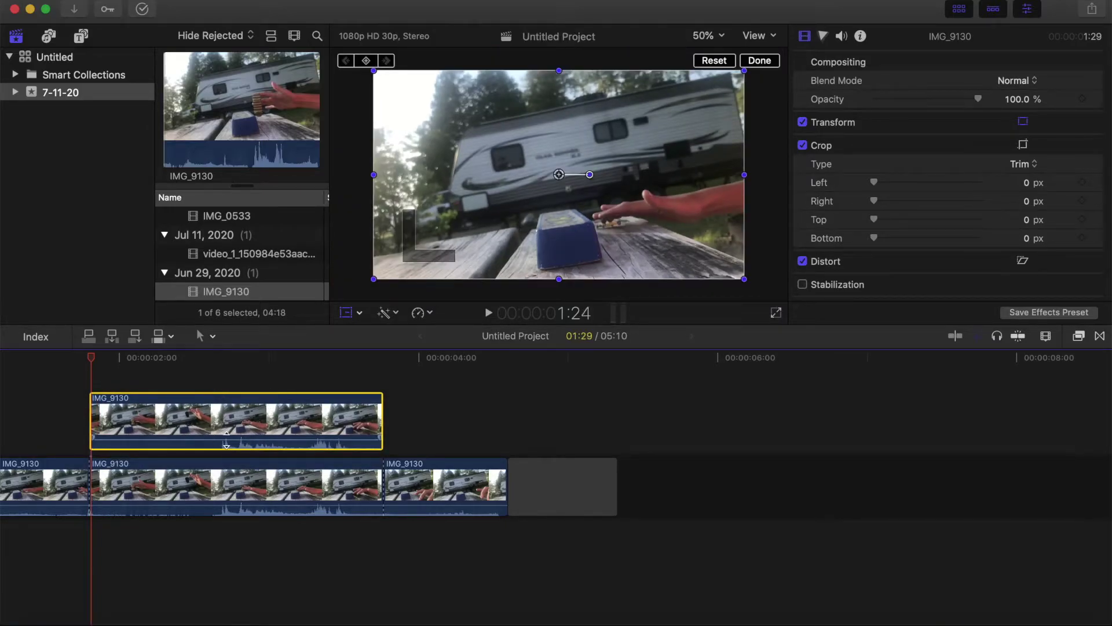
left_click(349, 316)
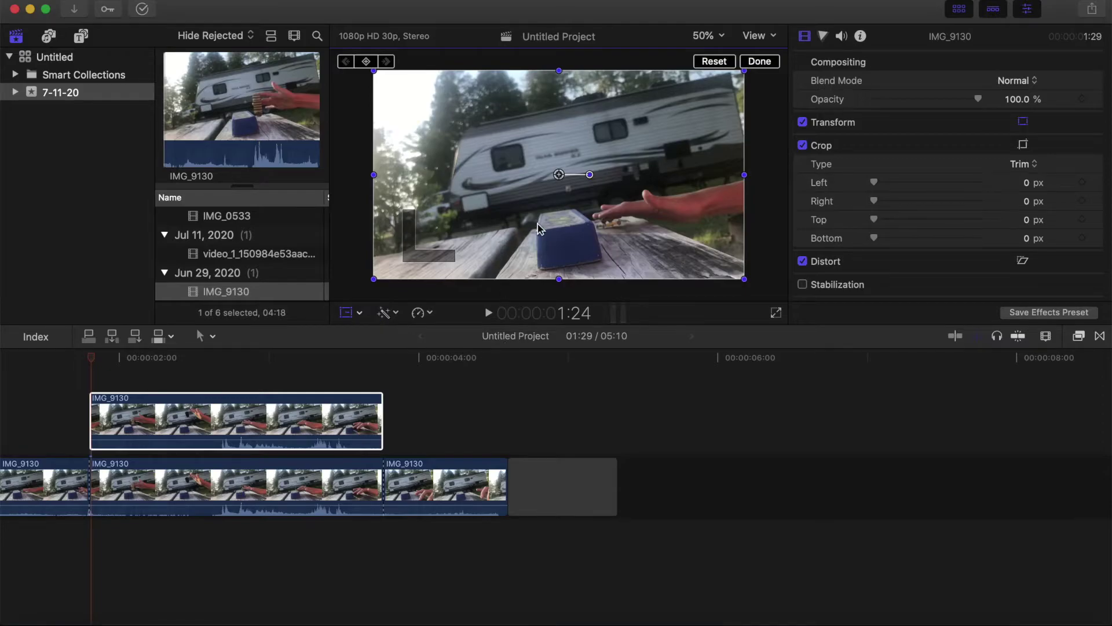
left_click(359, 313)
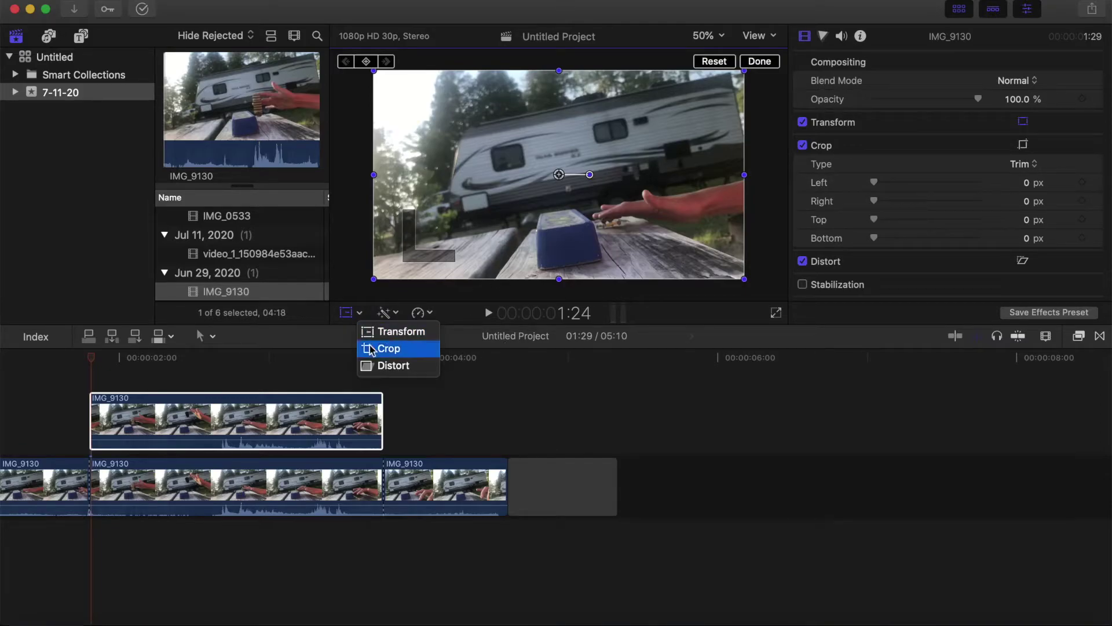
left_click(284, 379)
left_click(287, 414)
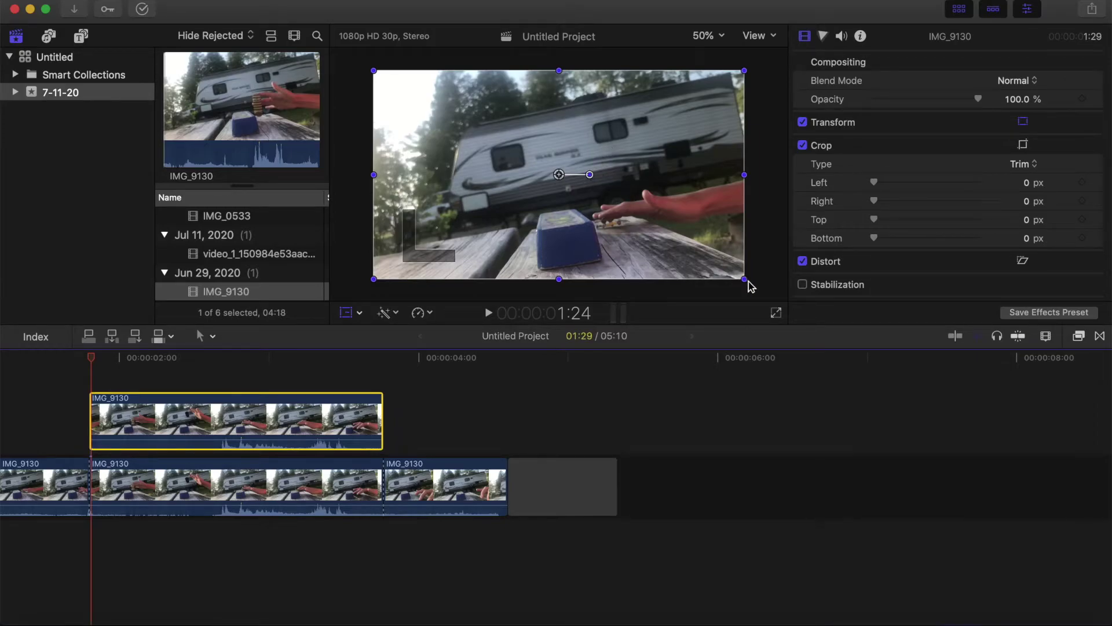
Step: Scale the overlay up to about 223% and reposition it to frame the hand and board
left_click_drag(745, 279, 850, 326)
left_click_drag(637, 191, 591, 150)
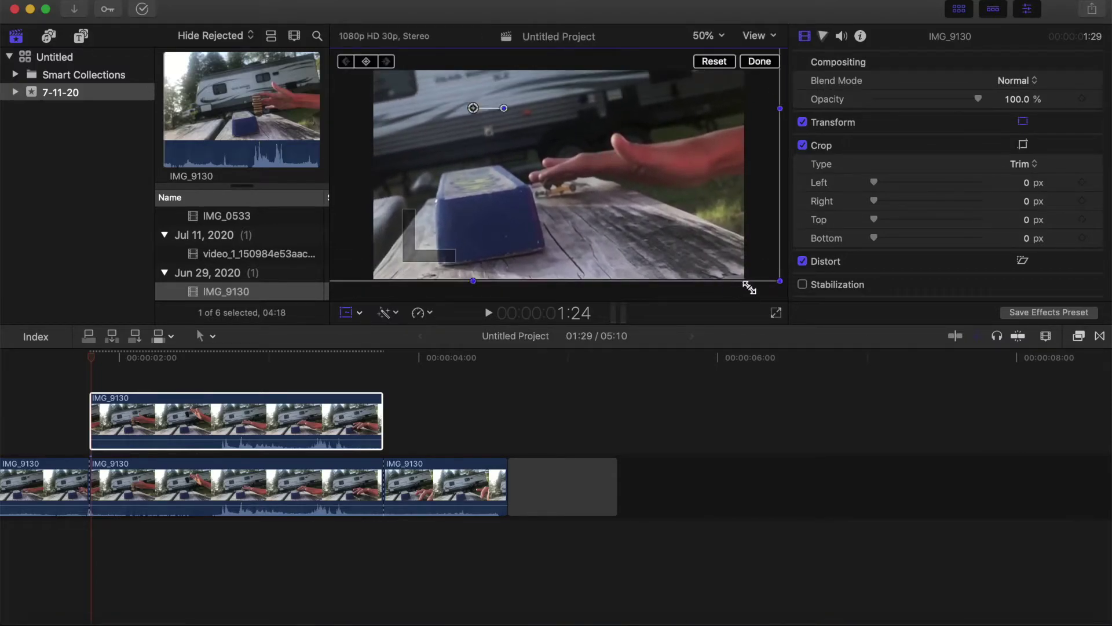
left_click_drag(783, 285, 839, 340)
left_click_drag(661, 240, 619, 218)
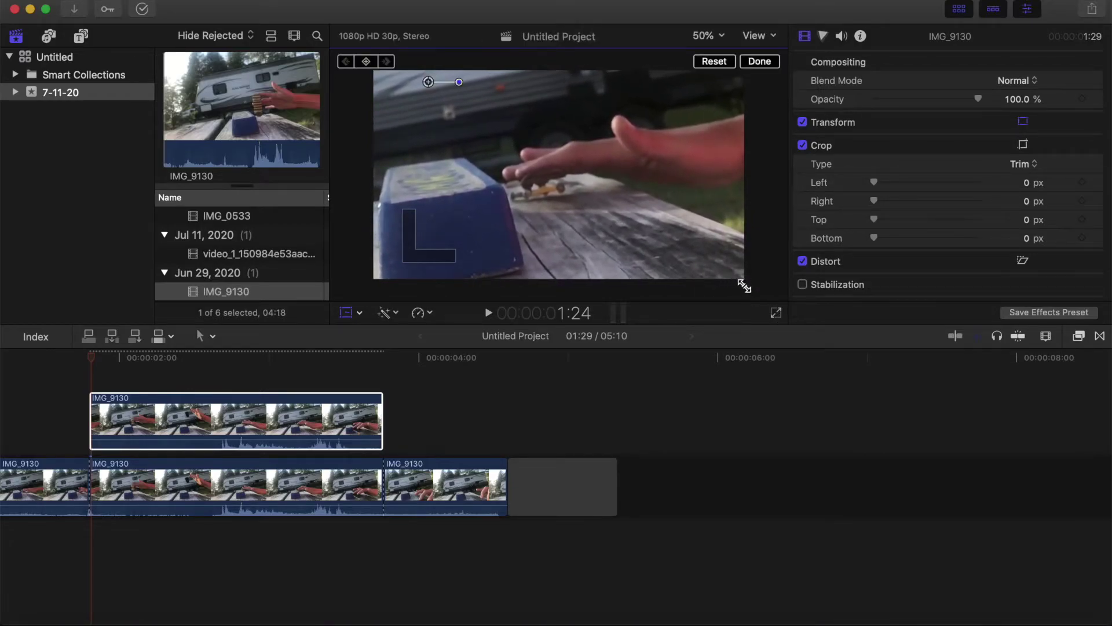
left_click_drag(736, 270, 741, 276)
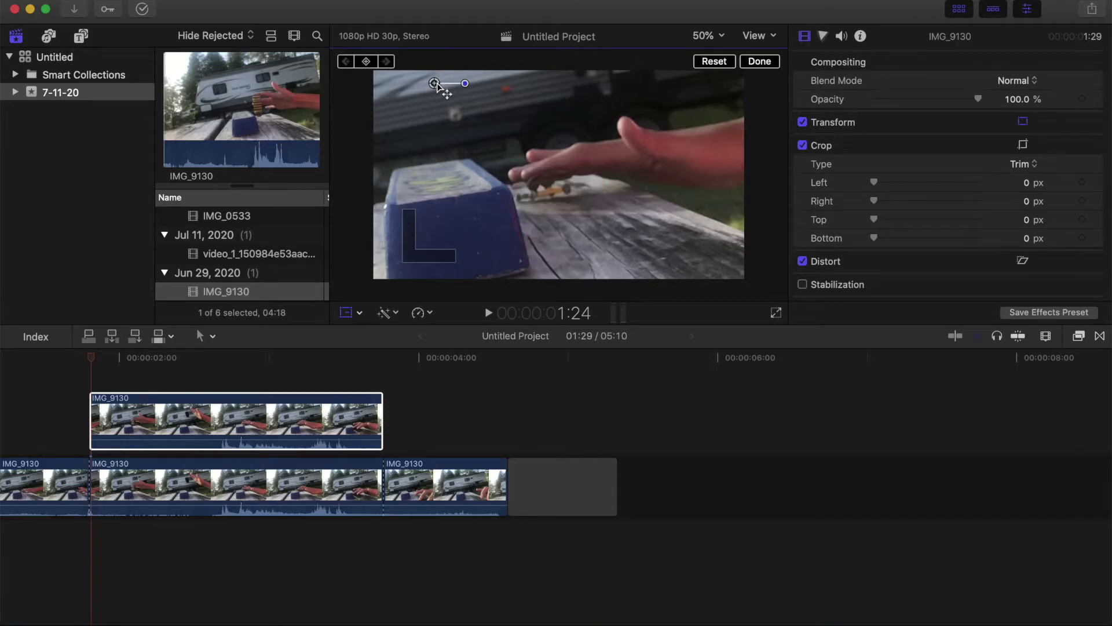
Step: Add a position keyframe, then move the image down-right over the next frames to follow the board
left_click(365, 62)
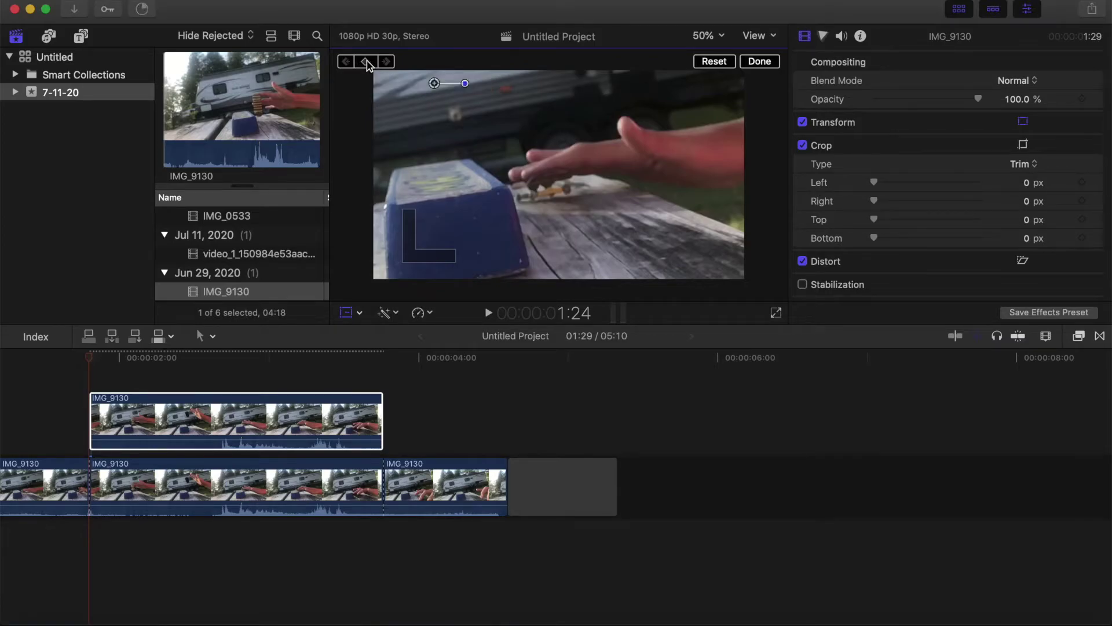
key("Right")
key("Right")
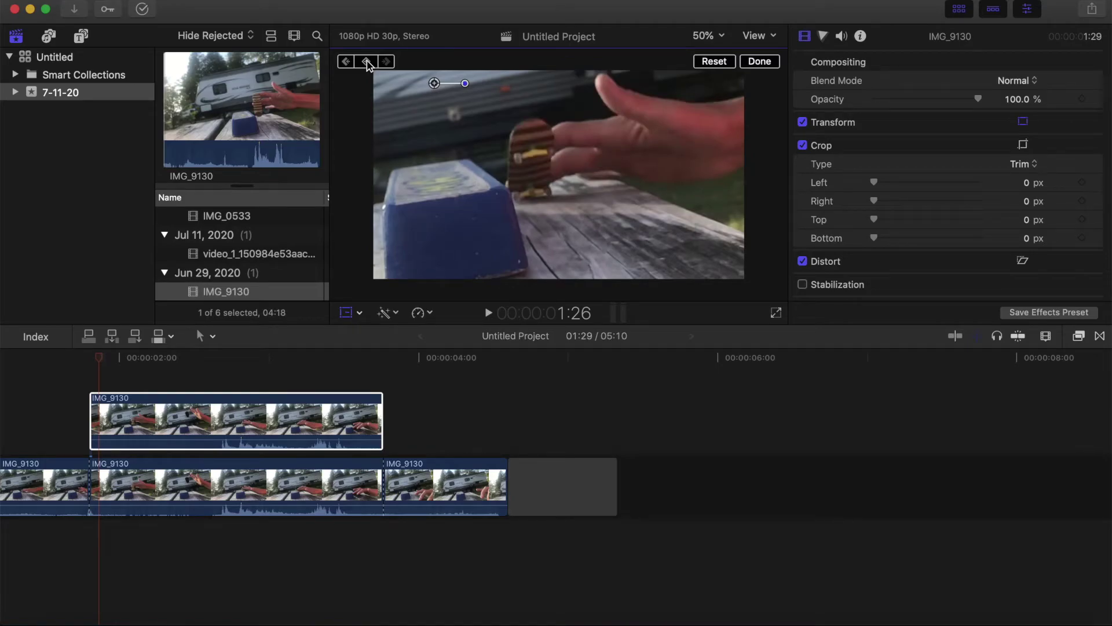
left_click_drag(518, 120, 534, 140)
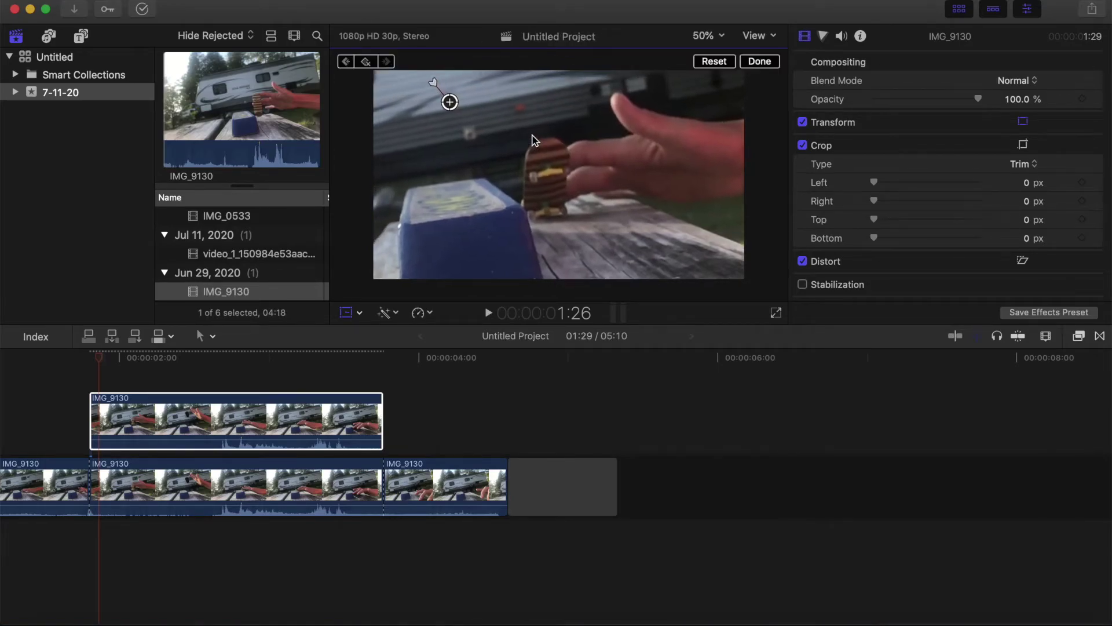
key("Right")
key("Right")
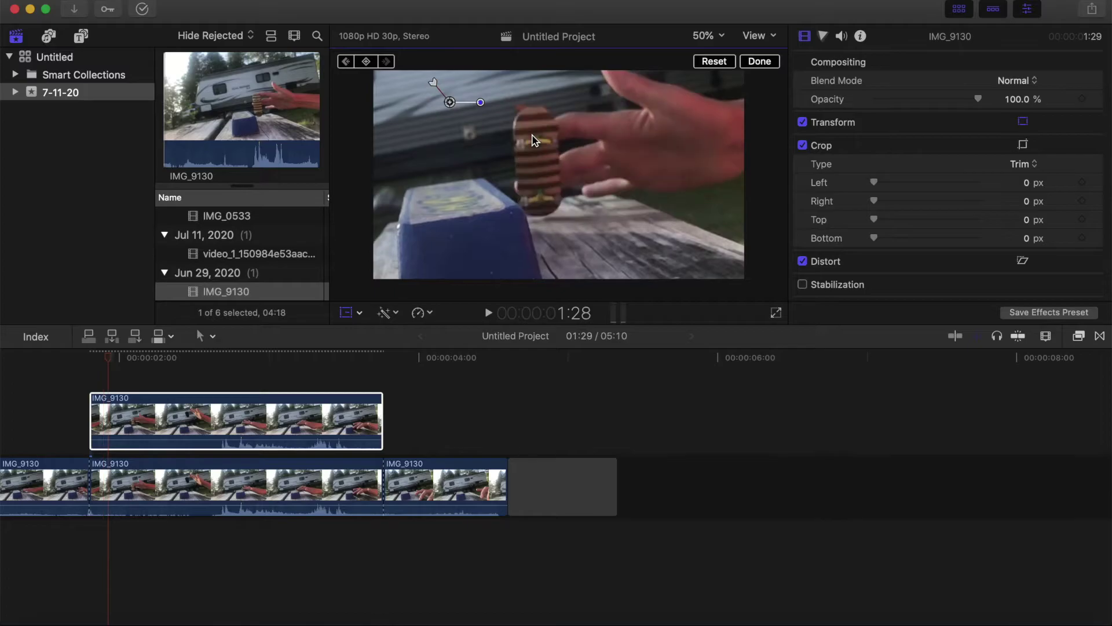
left_click_drag(533, 140, 582, 221)
key("Right")
key("Right")
key("Right")
key("Right")
key("Right")
key("Right")
key("Right")
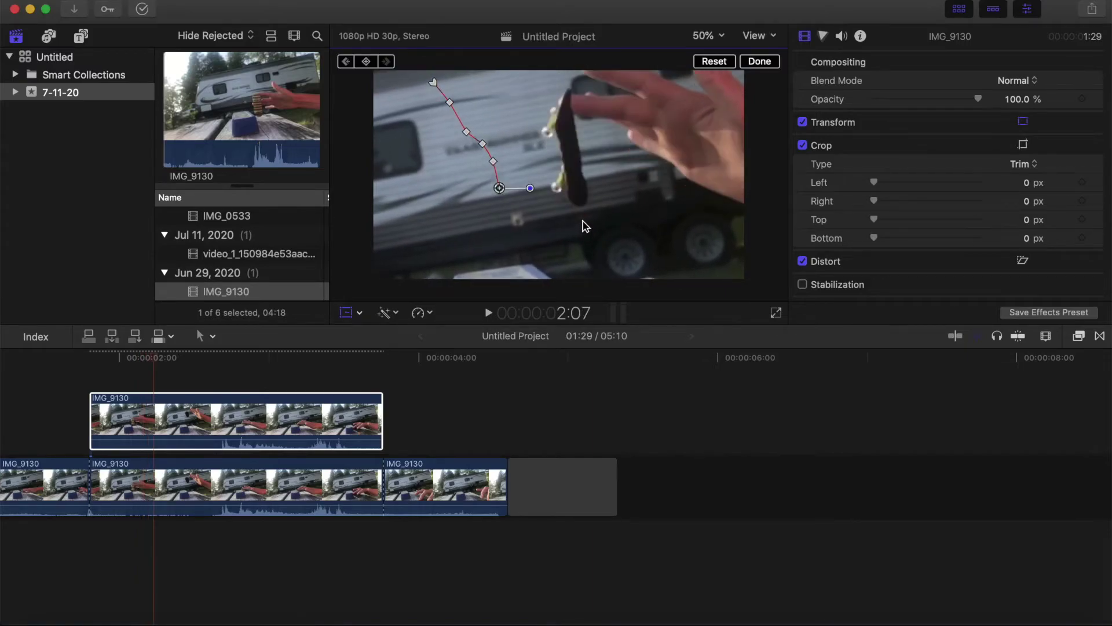
left_click_drag(586, 226, 602, 254)
Step: Keep stepping frames, moving the image down then back up to keep the board centred
key("Right")
key("Right")
key("Right")
key("Right")
key("Right")
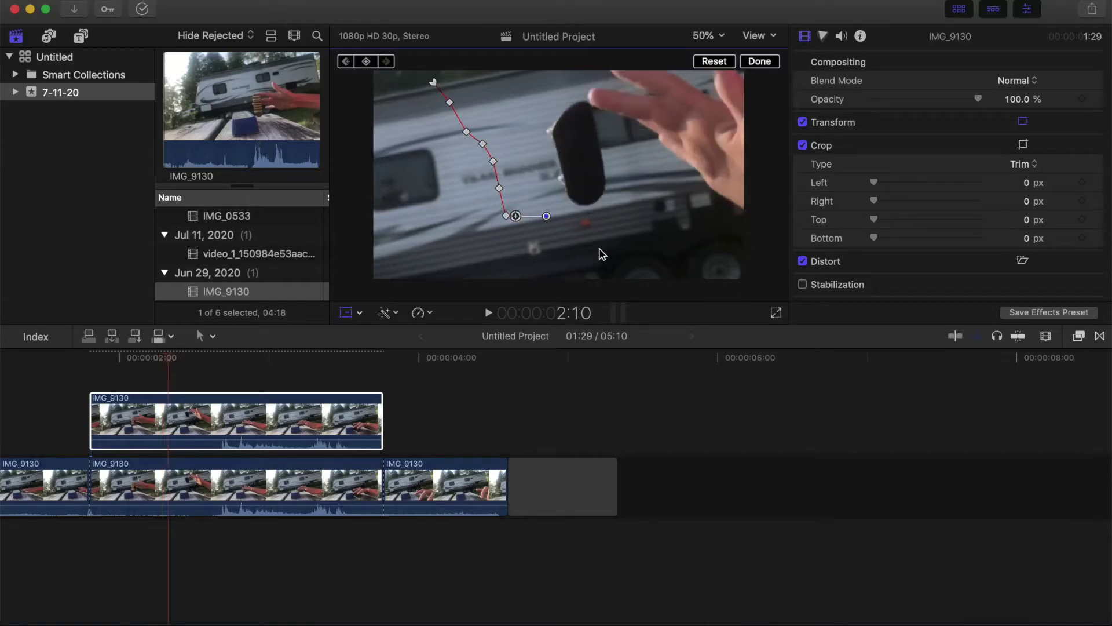
key("Right")
key("Right")
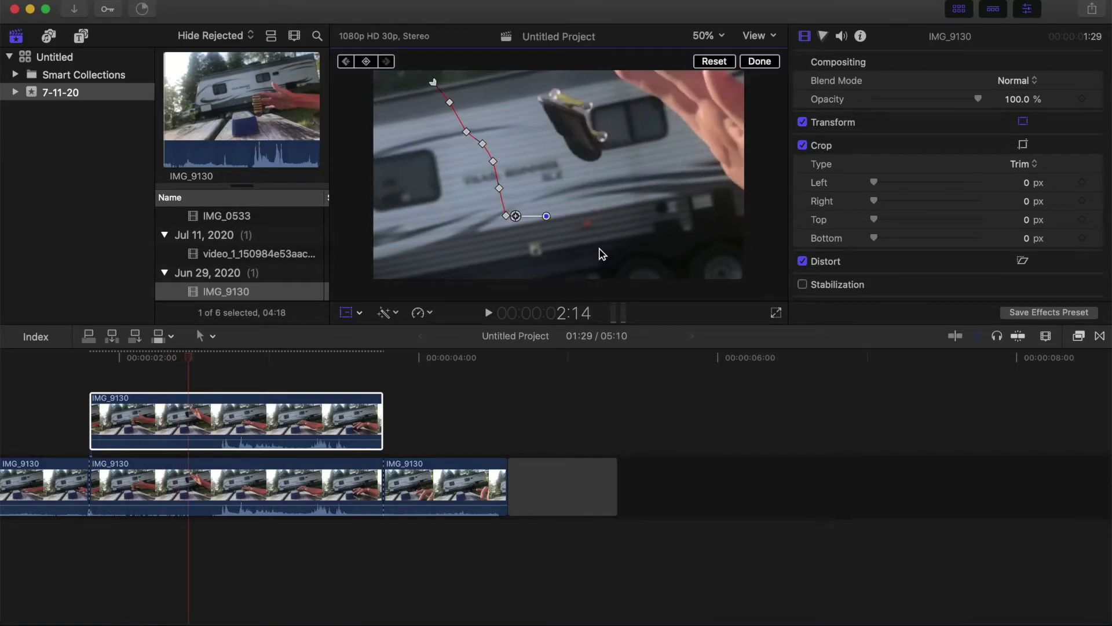
left_click_drag(599, 251, 603, 283)
key("Right")
key("Right")
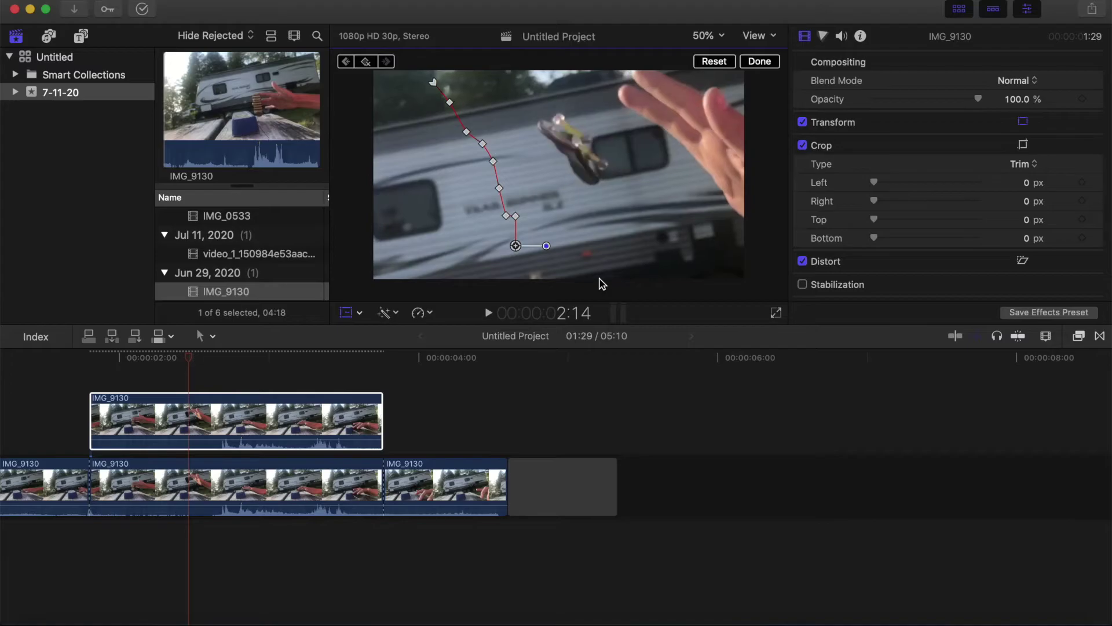
key("Right")
key("Right")
key("Right")
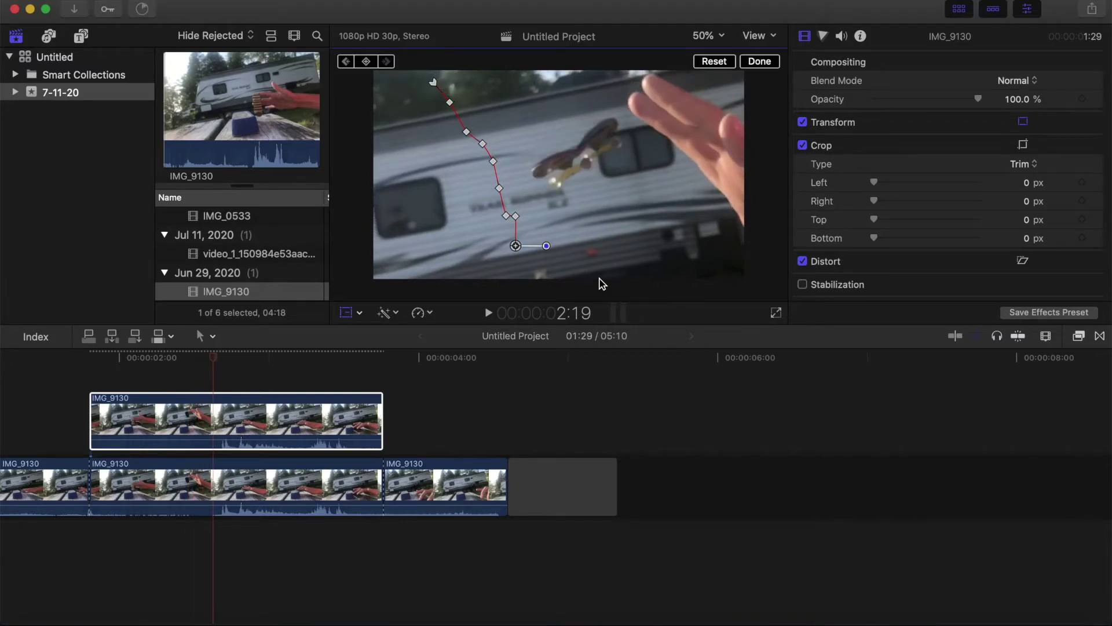
left_click_drag(609, 278, 608, 135)
key("Right")
key("Right")
key("Right")
key("Right")
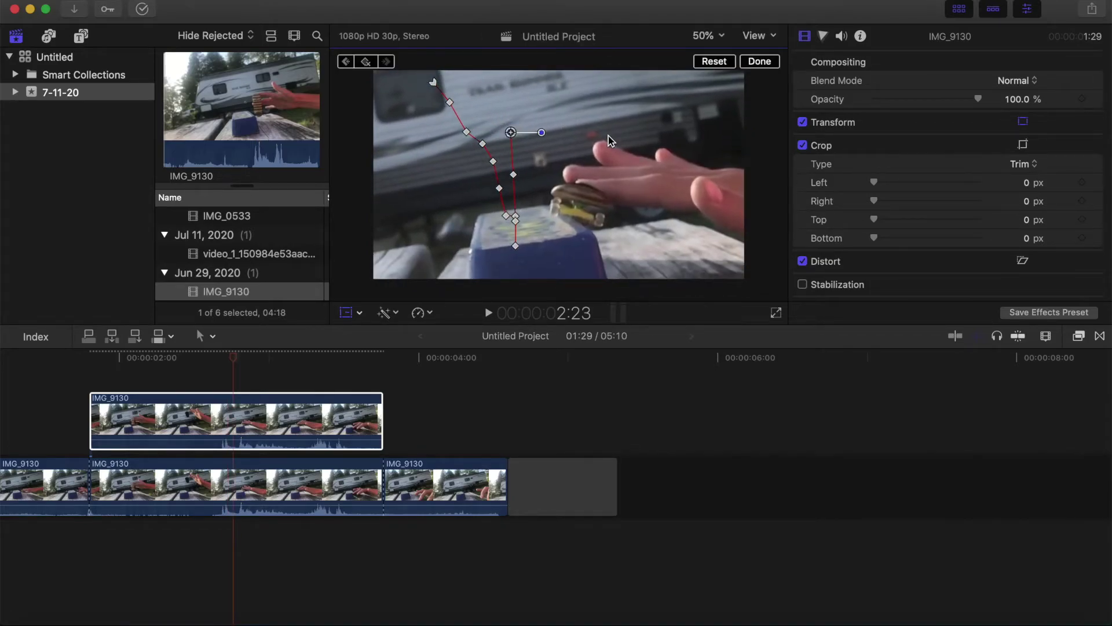
Step: Continue frame-by-frame tracking, shifting the image up then left through the landing to the overlay's end
key("Right")
key("Right")
key("Right")
key("Right")
key("Right")
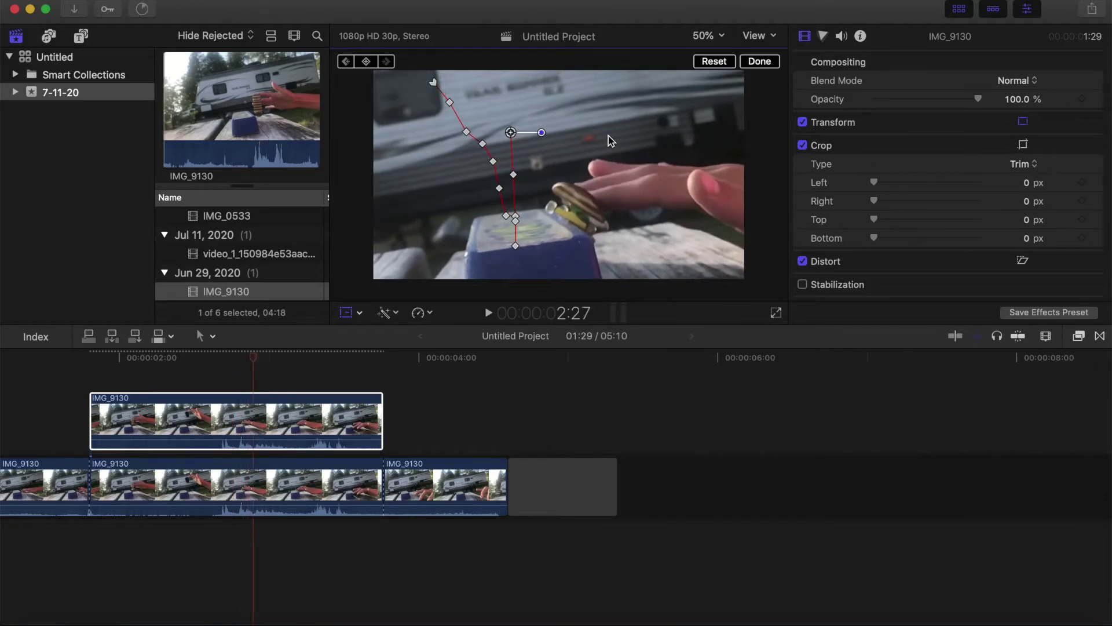
left_click_drag(609, 135, 600, 118)
key("Right")
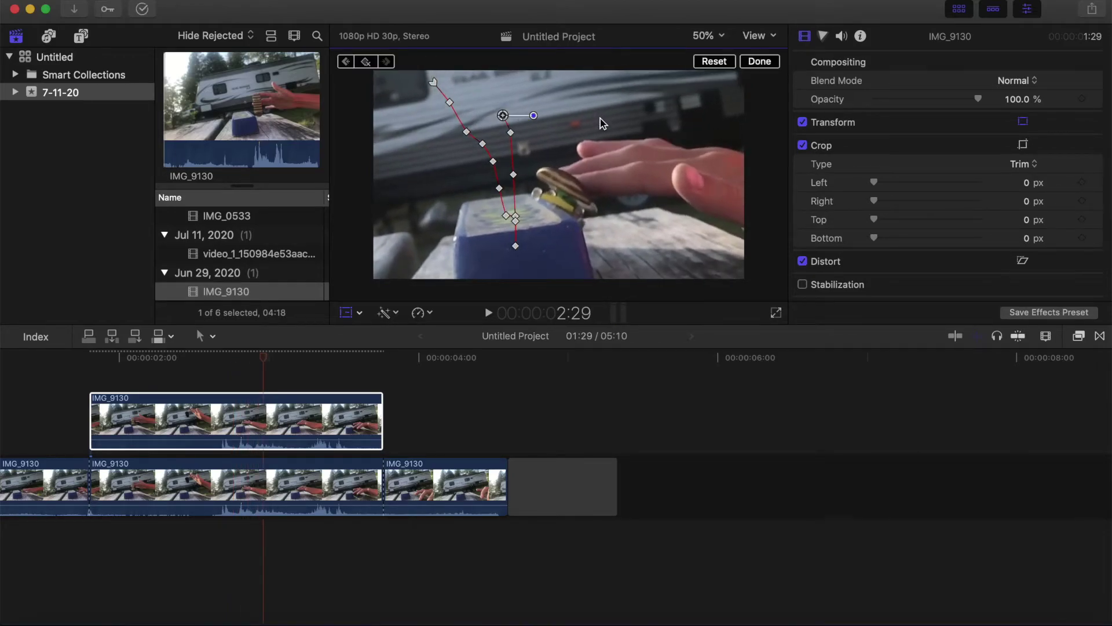
key("Right")
key("Right")
key("Right")
key("Right")
key("Right")
key("Right")
key("Right")
key("Right")
key("Right")
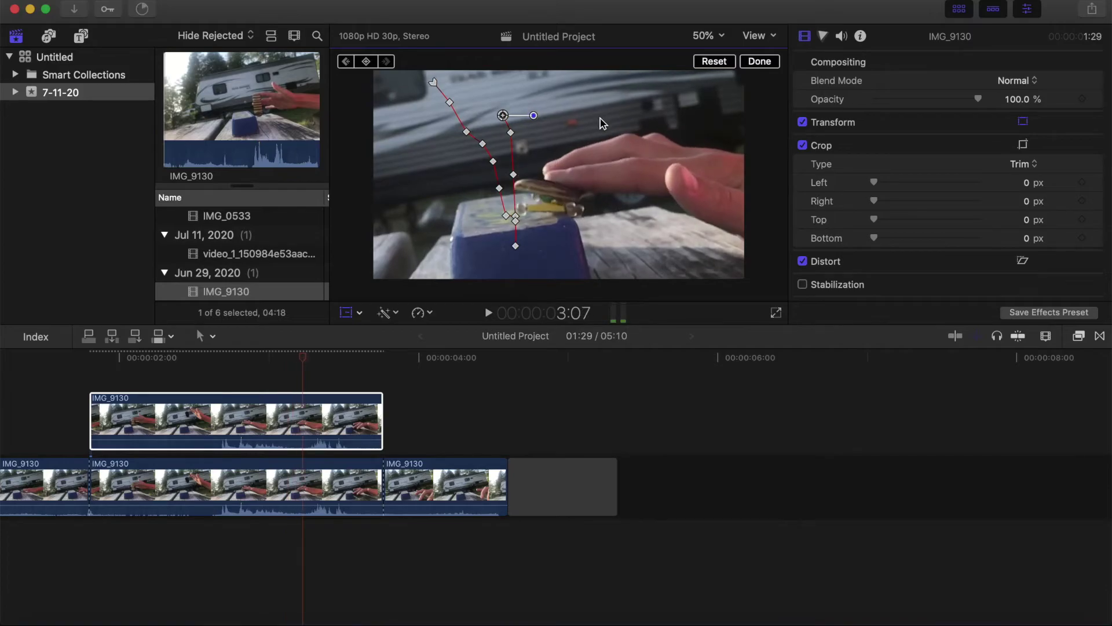
key("Right")
key("Right")
key("Right")
key("Right")
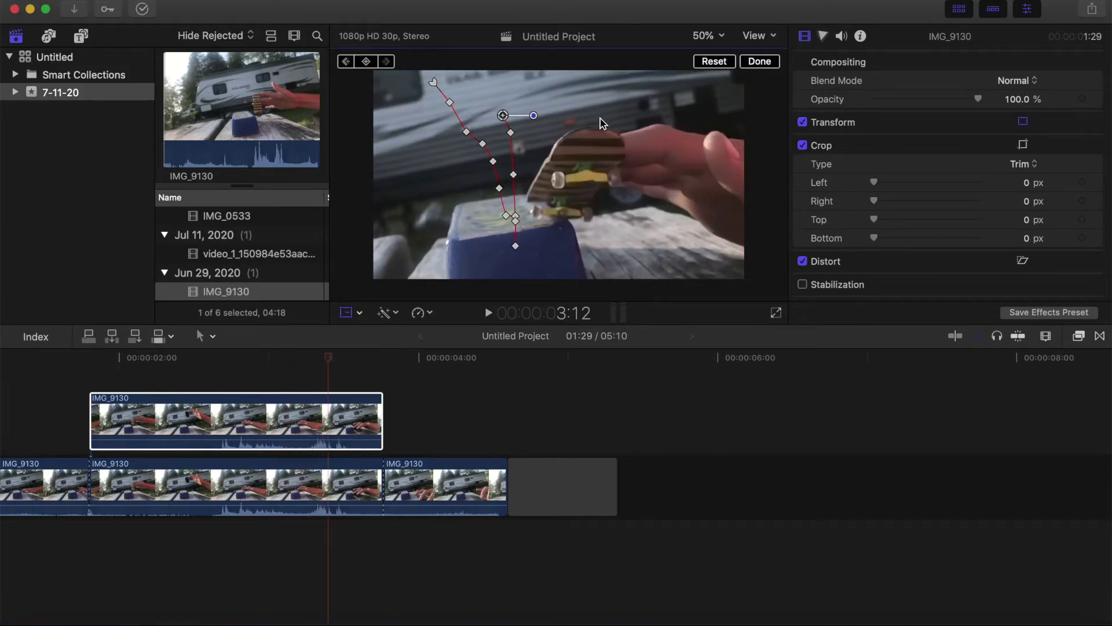
left_click_drag(596, 116, 568, 109)
key("Right")
key("Right")
key("Right")
key("Right")
key("Right")
key("Right")
key("Right")
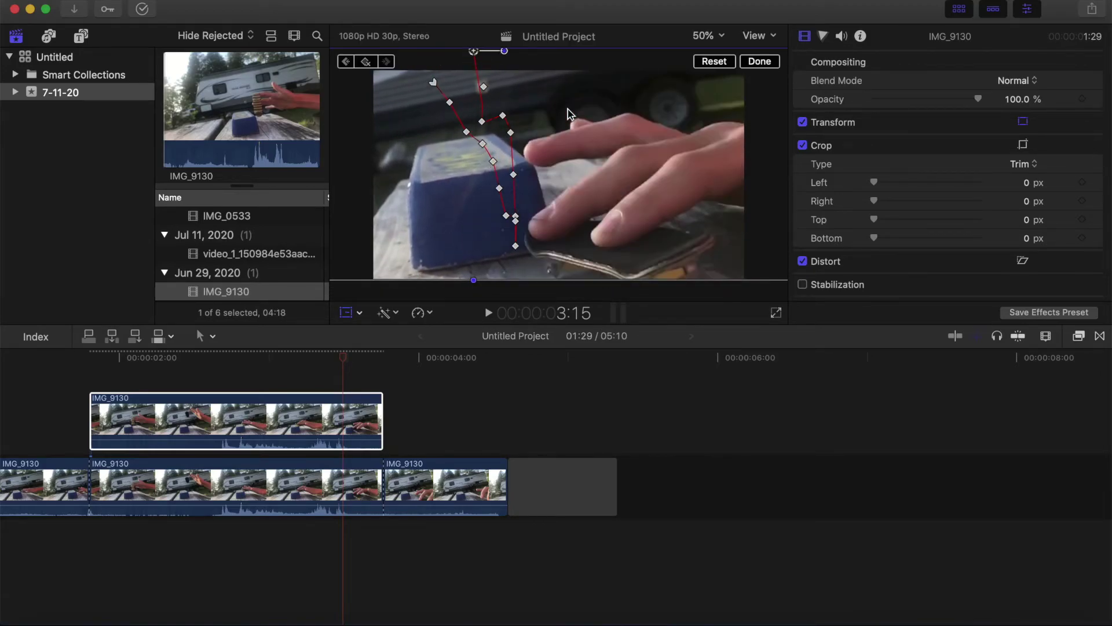
left_click_drag(570, 112, 519, 110)
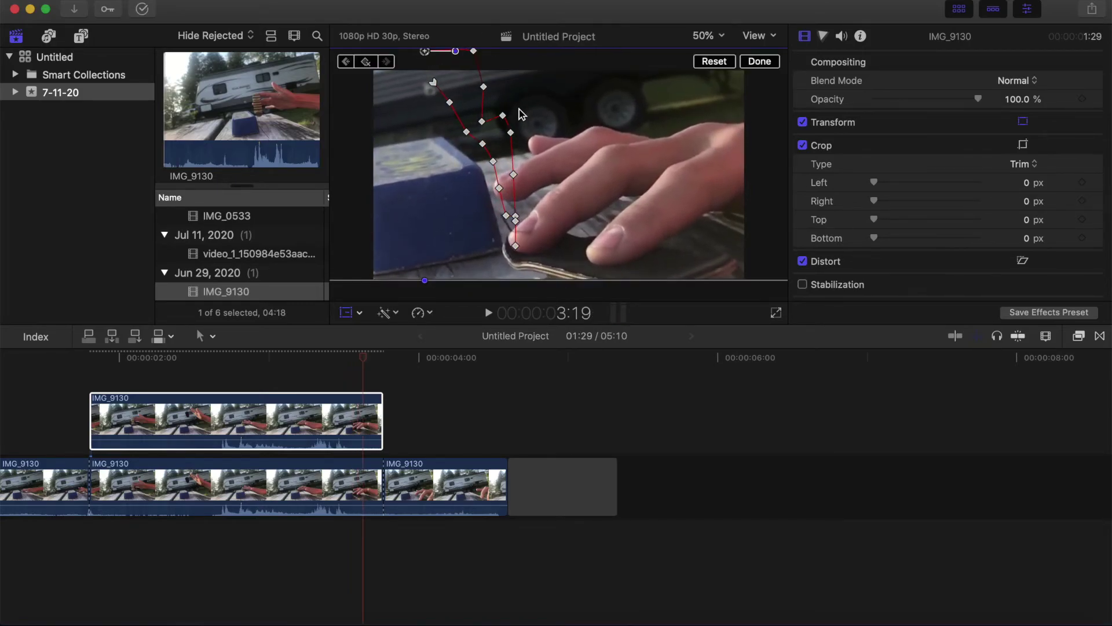
key("Right")
key("Right")
key("Right")
key("Right")
key("Right")
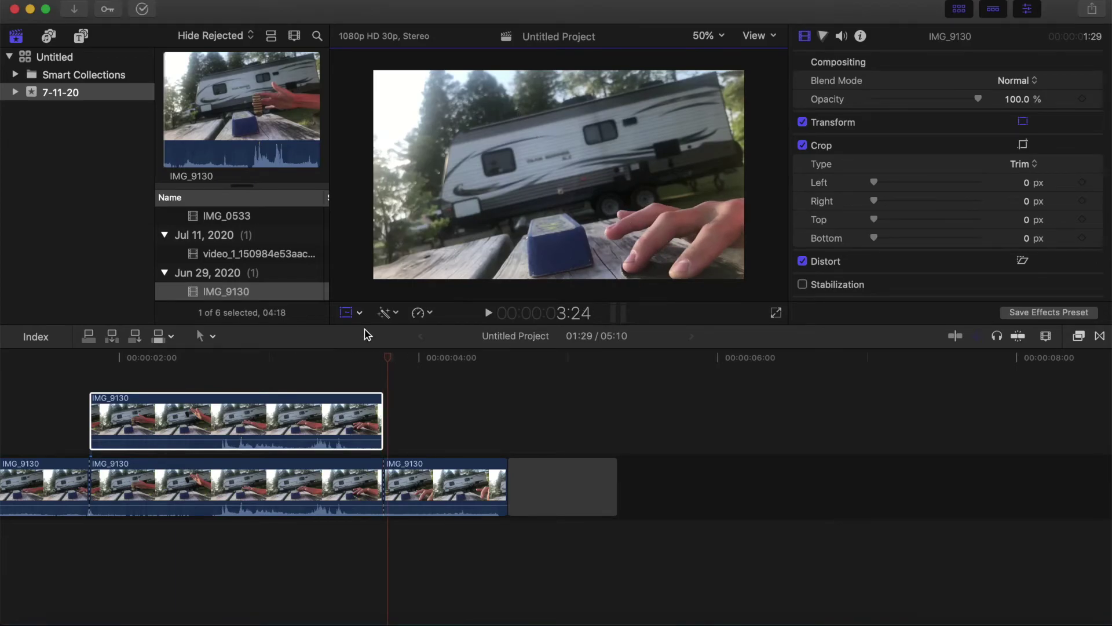
Step: Play the edit from near the start to review the tracking close-up, then select the end gap
scroll(183, 409, "left", 5)
scroll(17, 413, "left", 2)
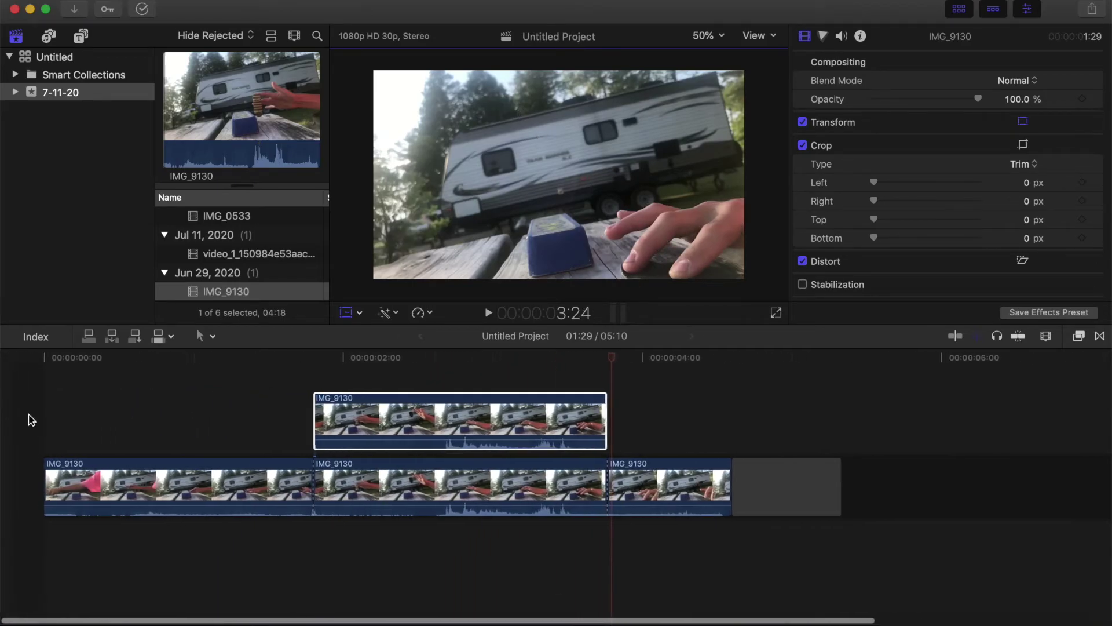
left_click(59, 427)
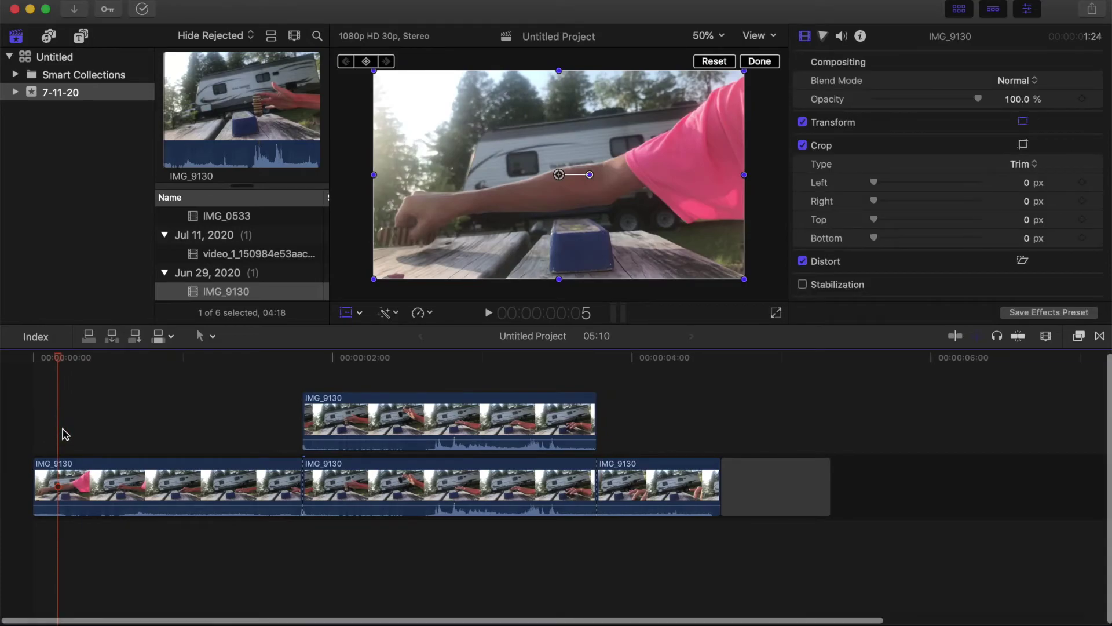
key("space")
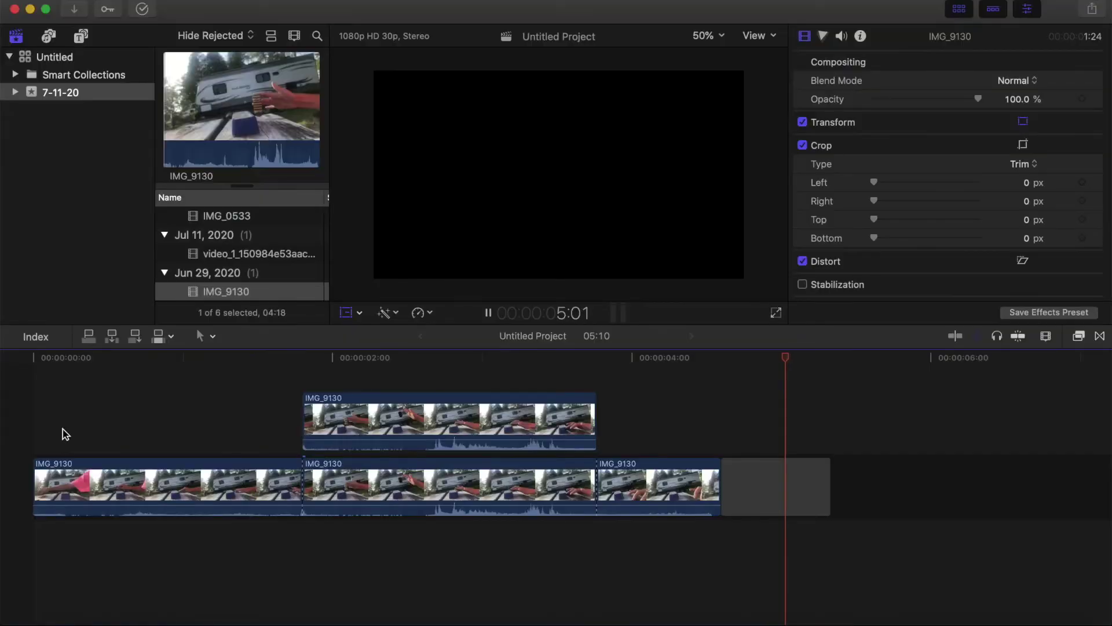
left_click(771, 500)
Step: Delete the selected gap clip so the project ends at 4:18
key("Delete")
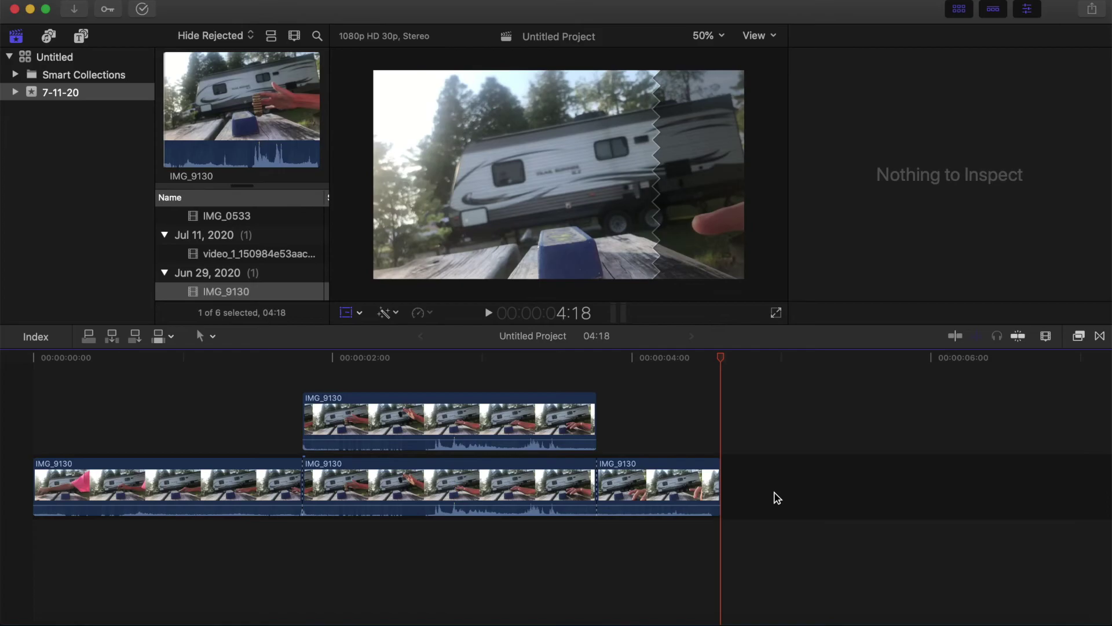